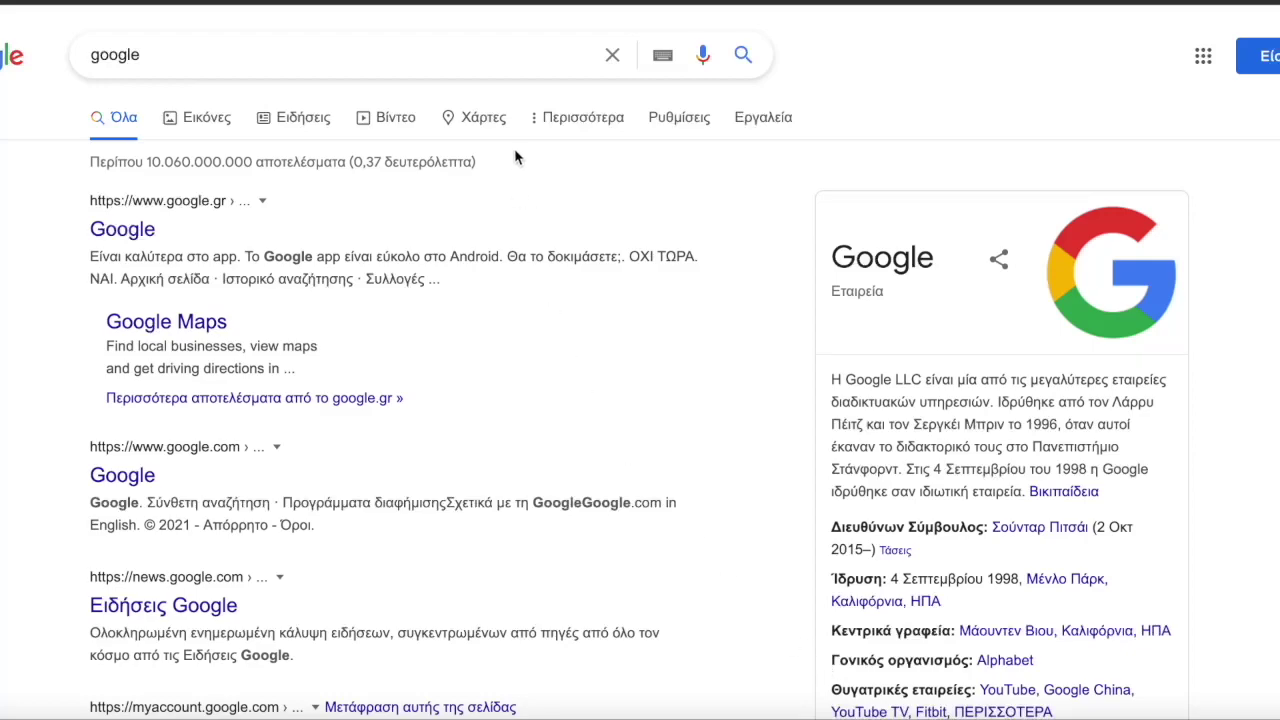
# Step: Search Google for getepic.com and open the Epic homepage from the results
pyautogui.click(383, 55)
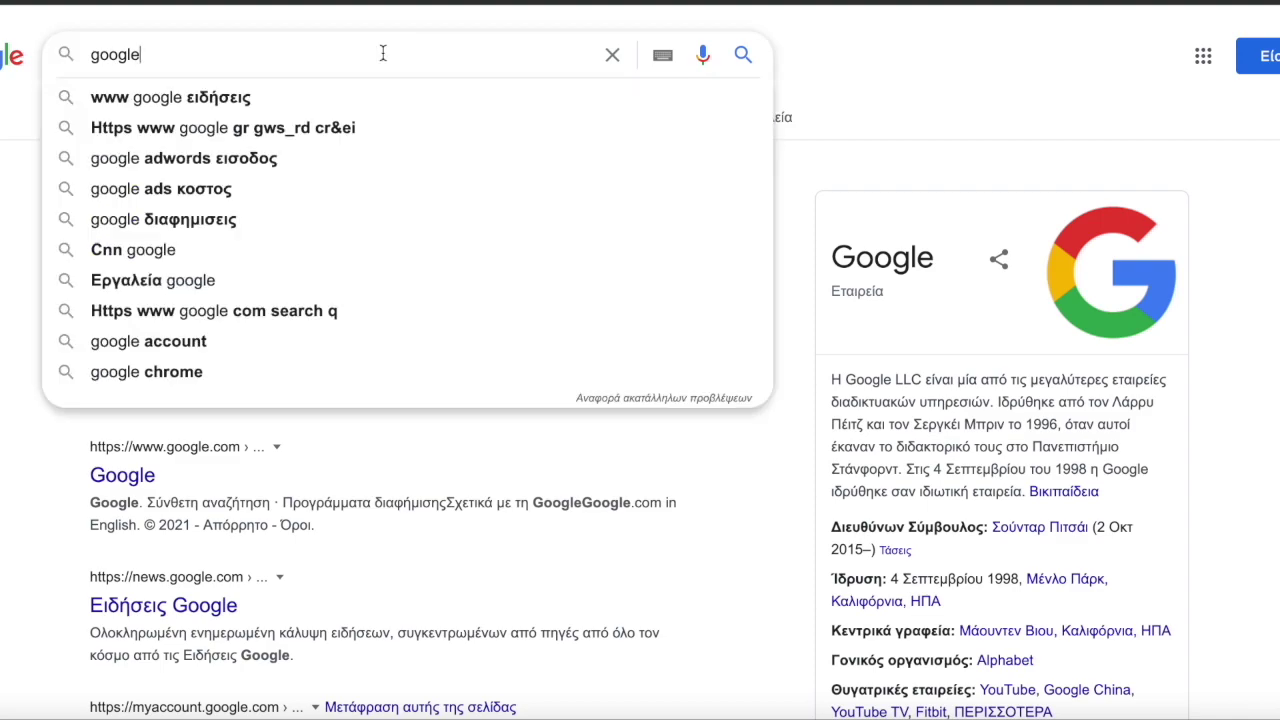
pyautogui.hotkey('ctrl', 'a')
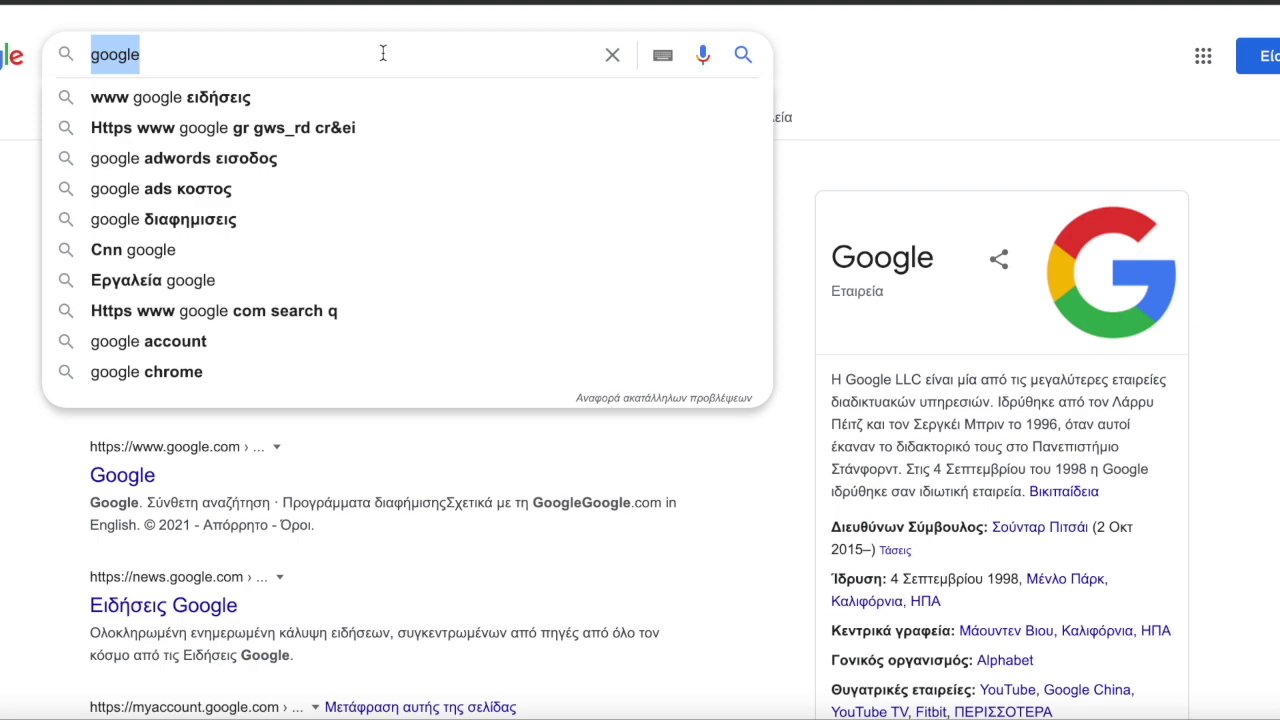
pyautogui.write('getepic.')
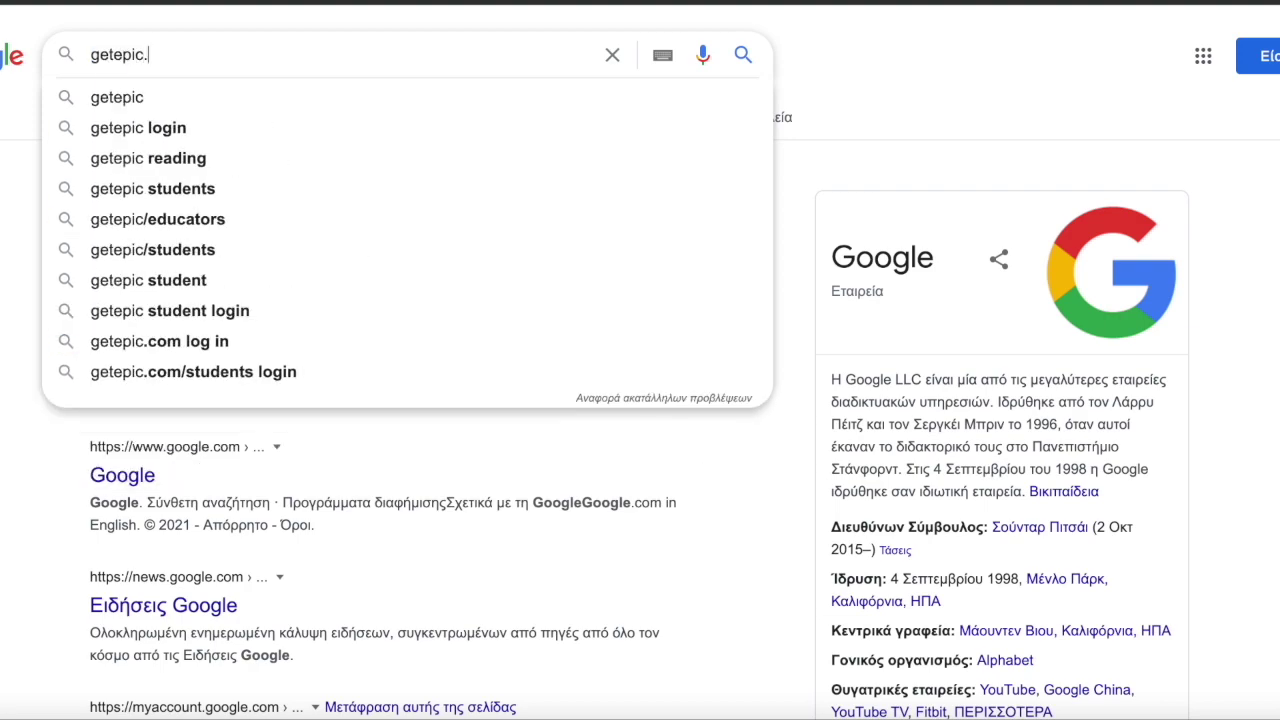
pyautogui.write('com')
pyautogui.press('Return')
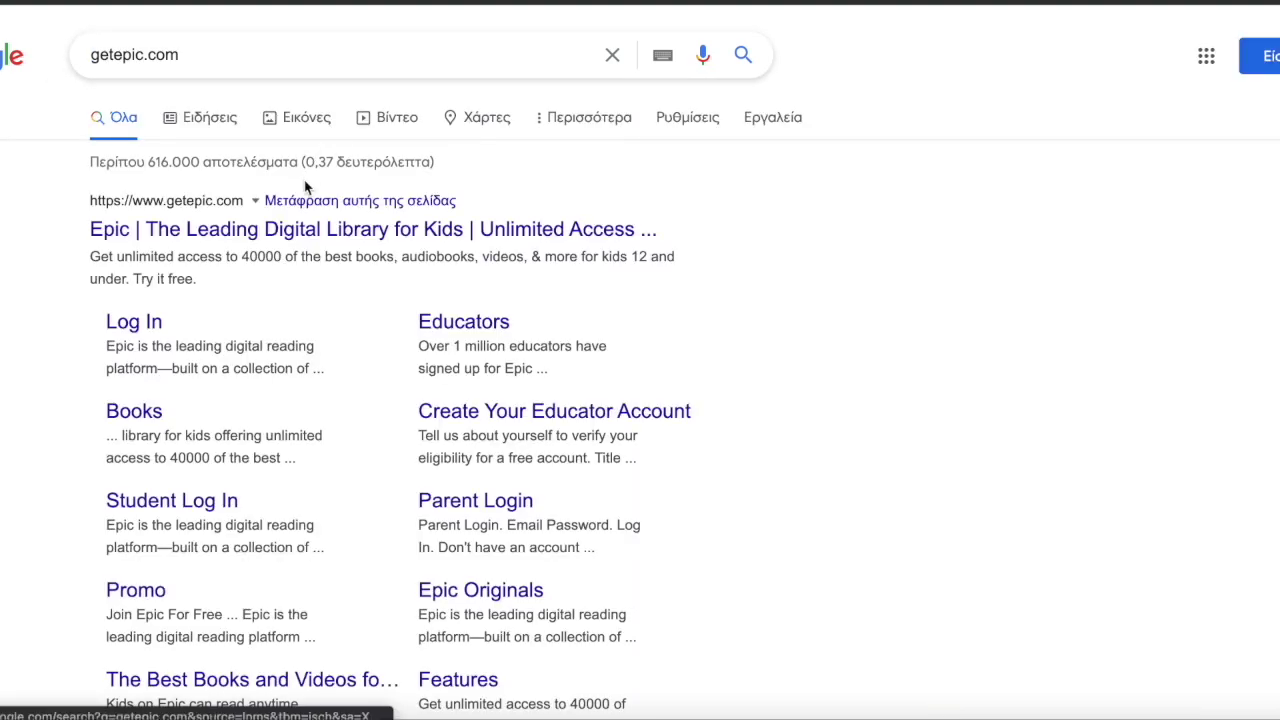
pyautogui.click(241, 230)
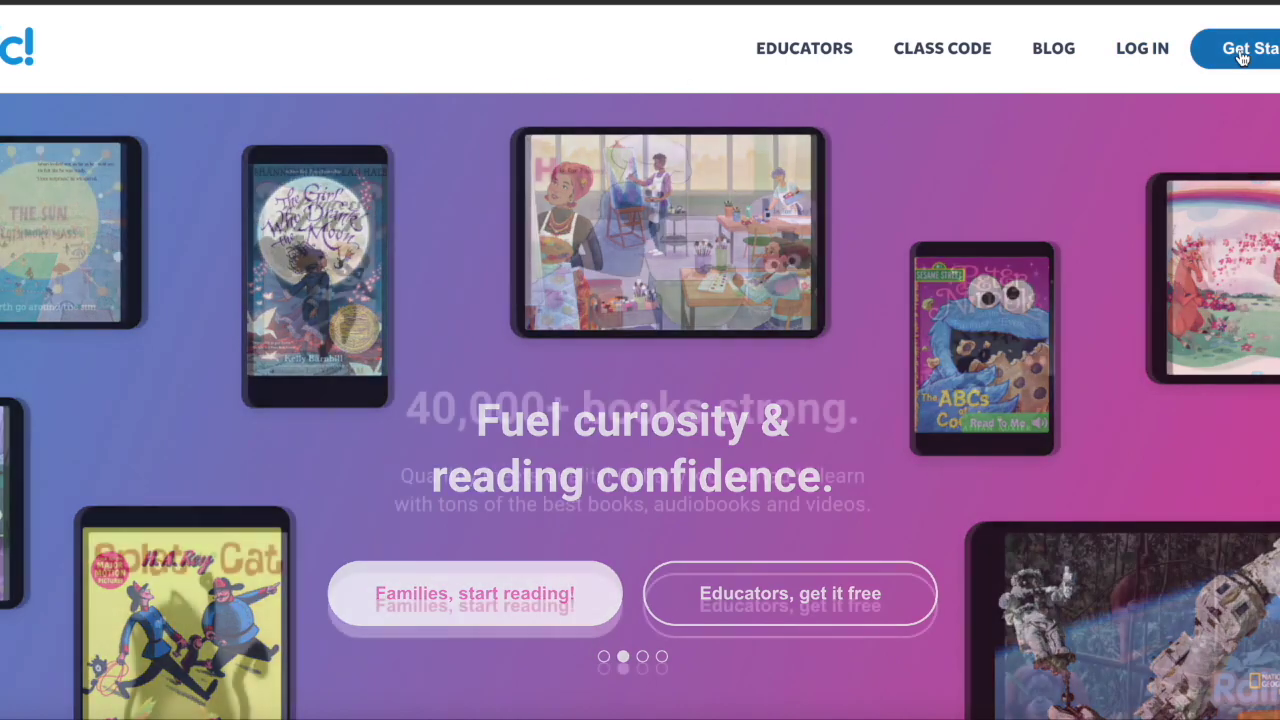
# Step: Start a free Epic family sign-up and submit the account email and password
pyautogui.click(1238, 52)
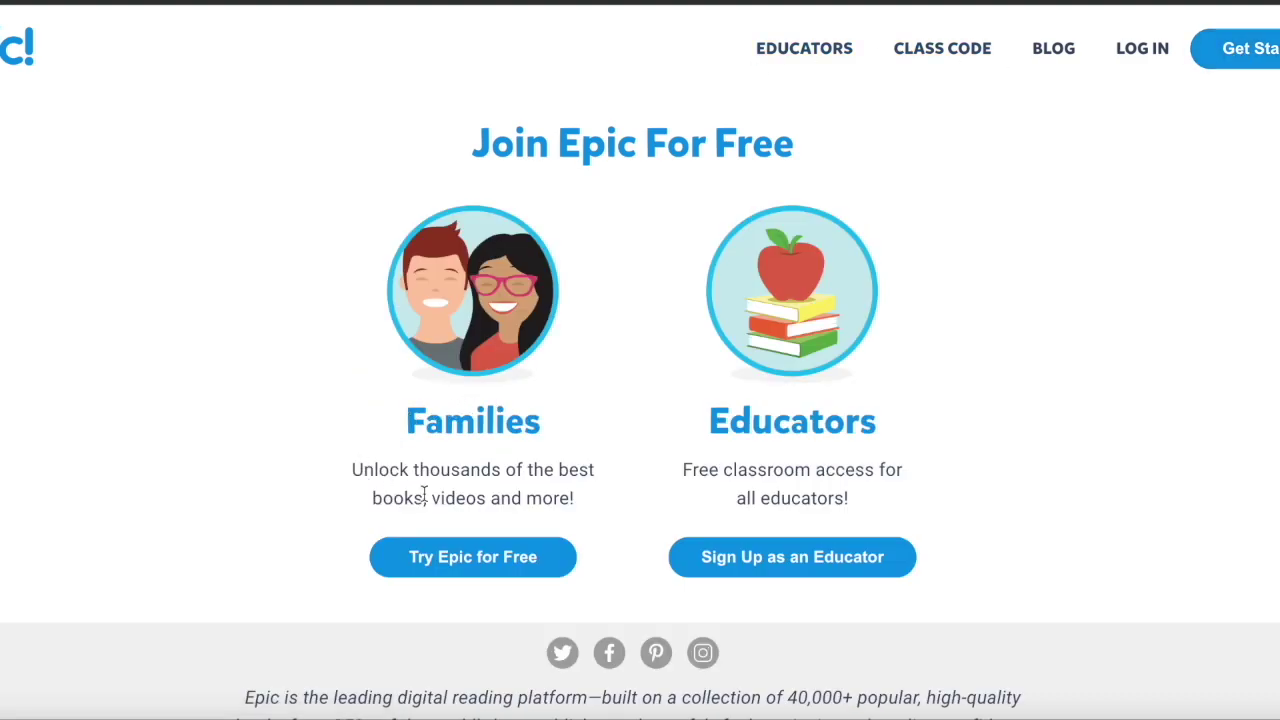
pyautogui.click(473, 560)
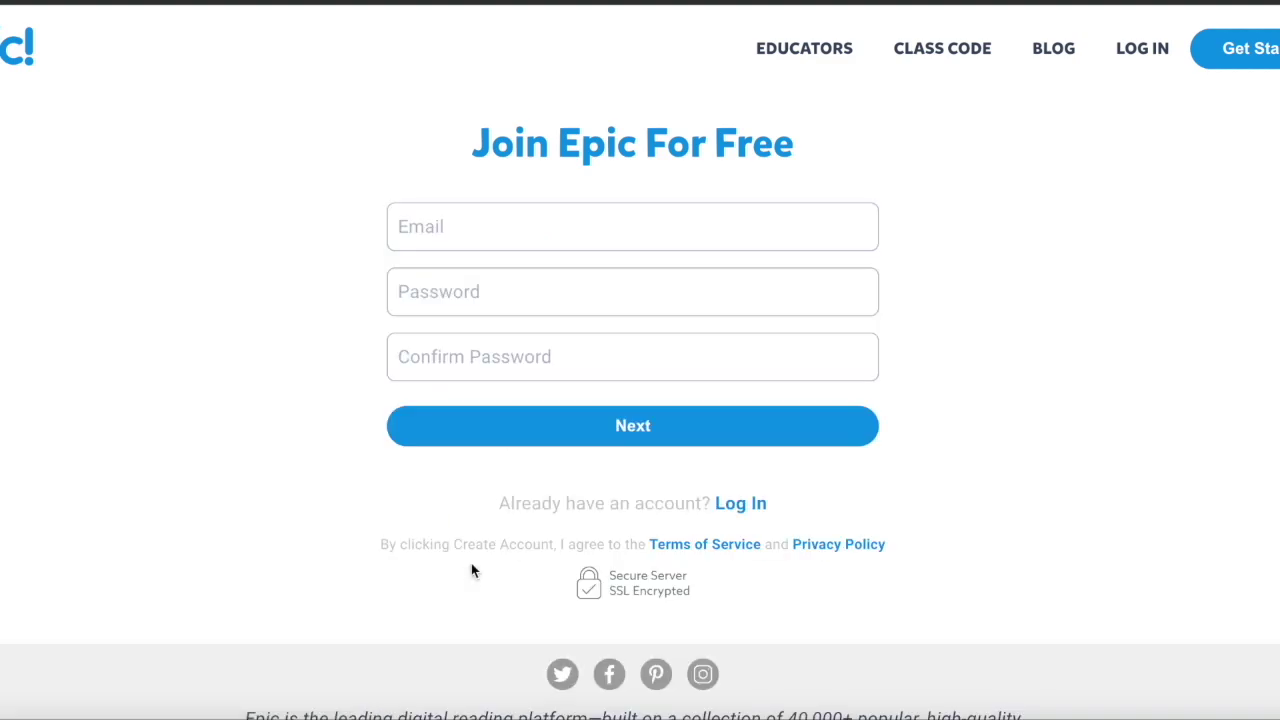
pyautogui.click(418, 238)
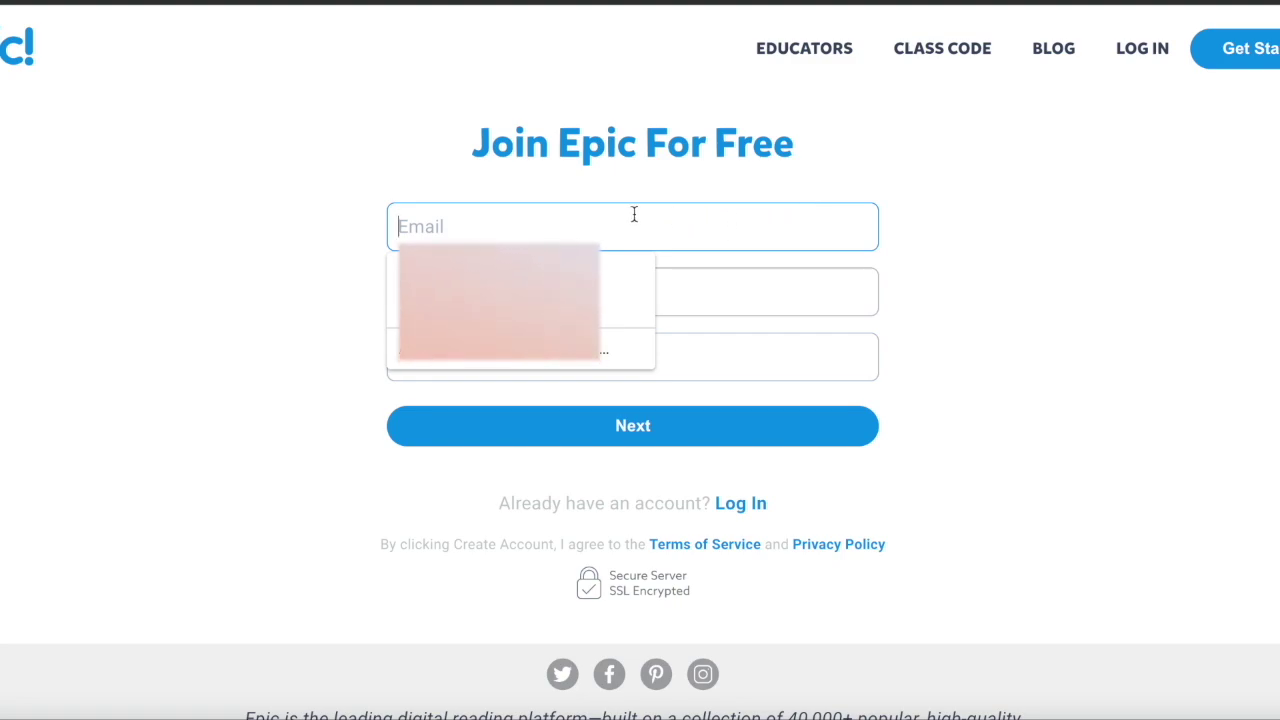
pyautogui.click(980, 231)
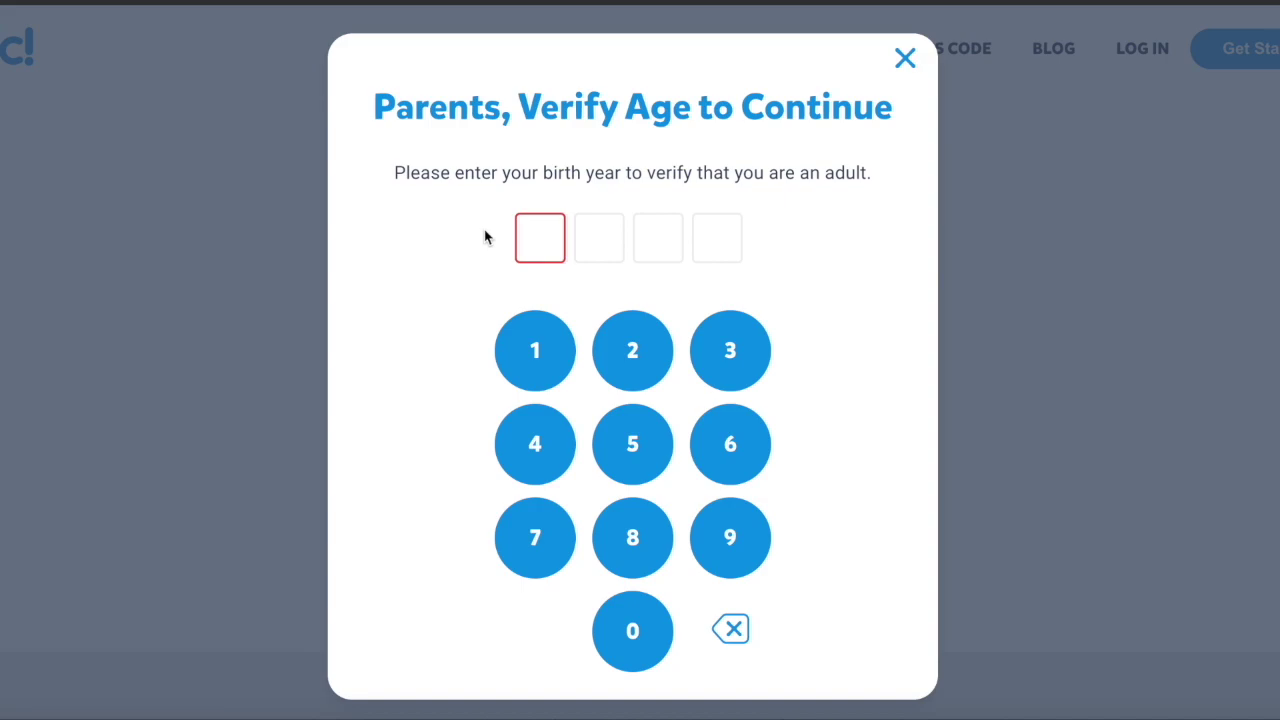
# Step: Enter the parent's four-digit birth year on the age verification keypad
pyautogui.click(543, 348)
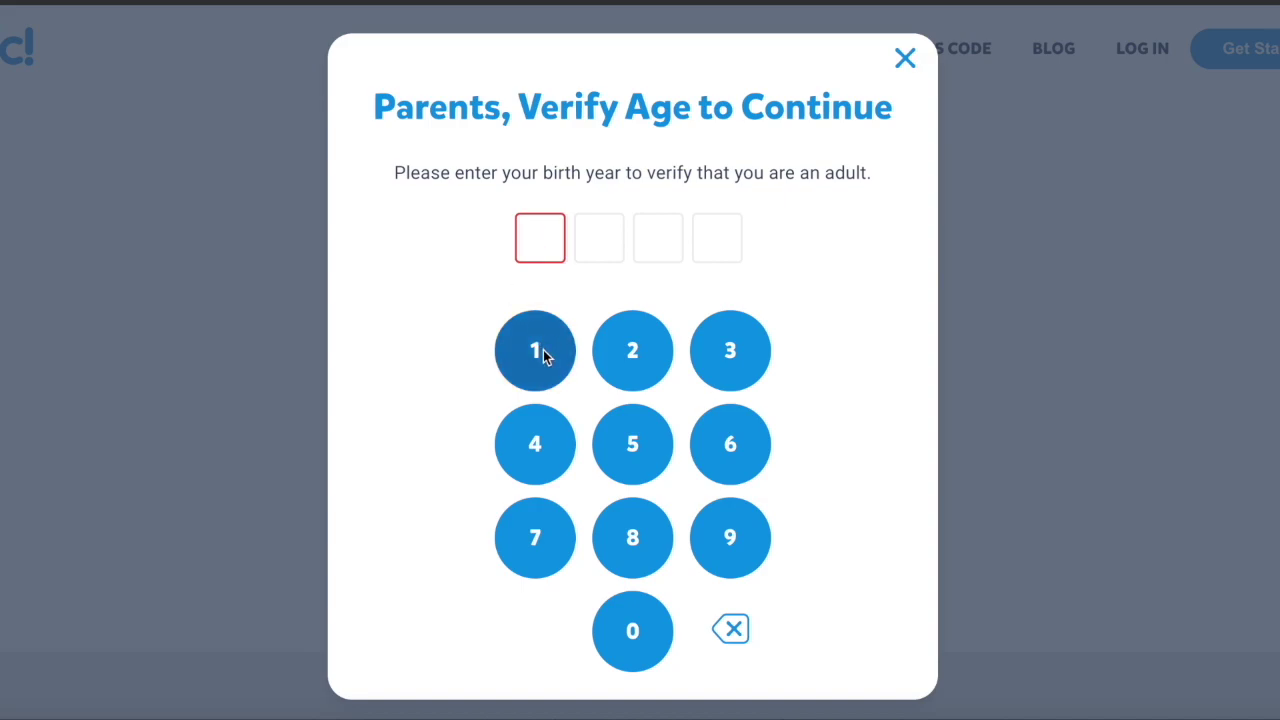
pyautogui.click(730, 540)
pyautogui.click(540, 540)
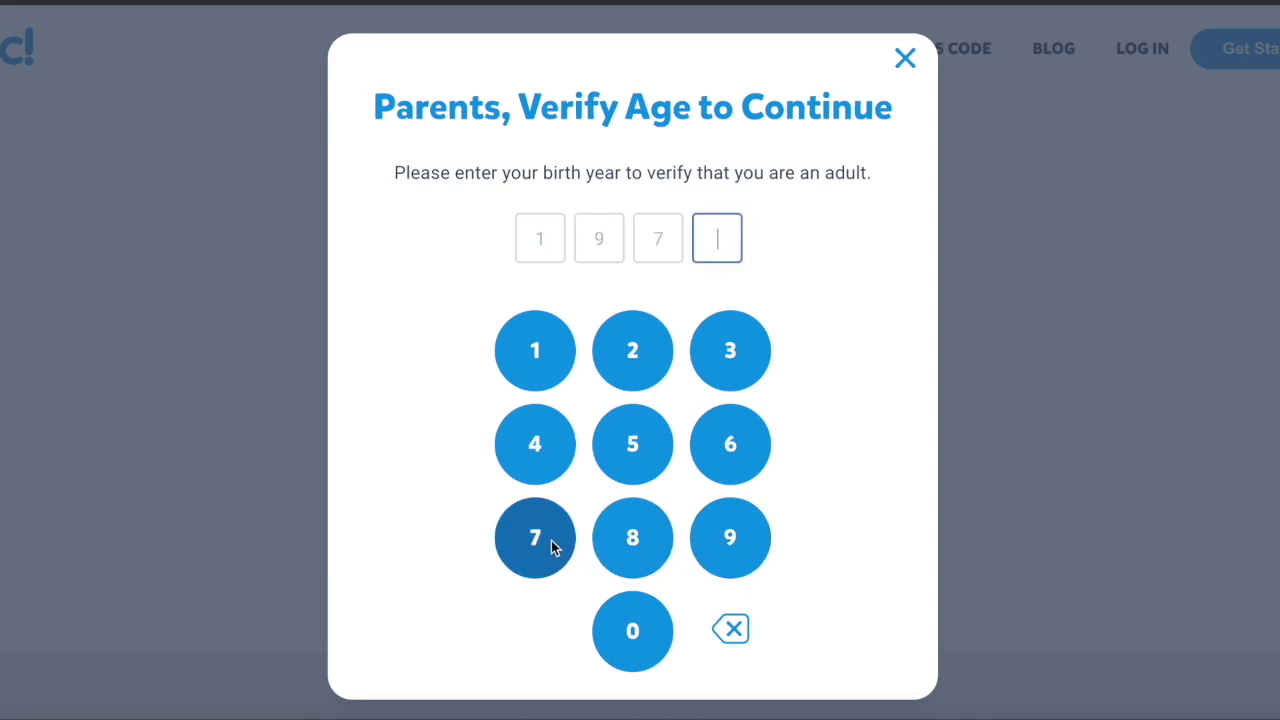
pyautogui.click(731, 540)
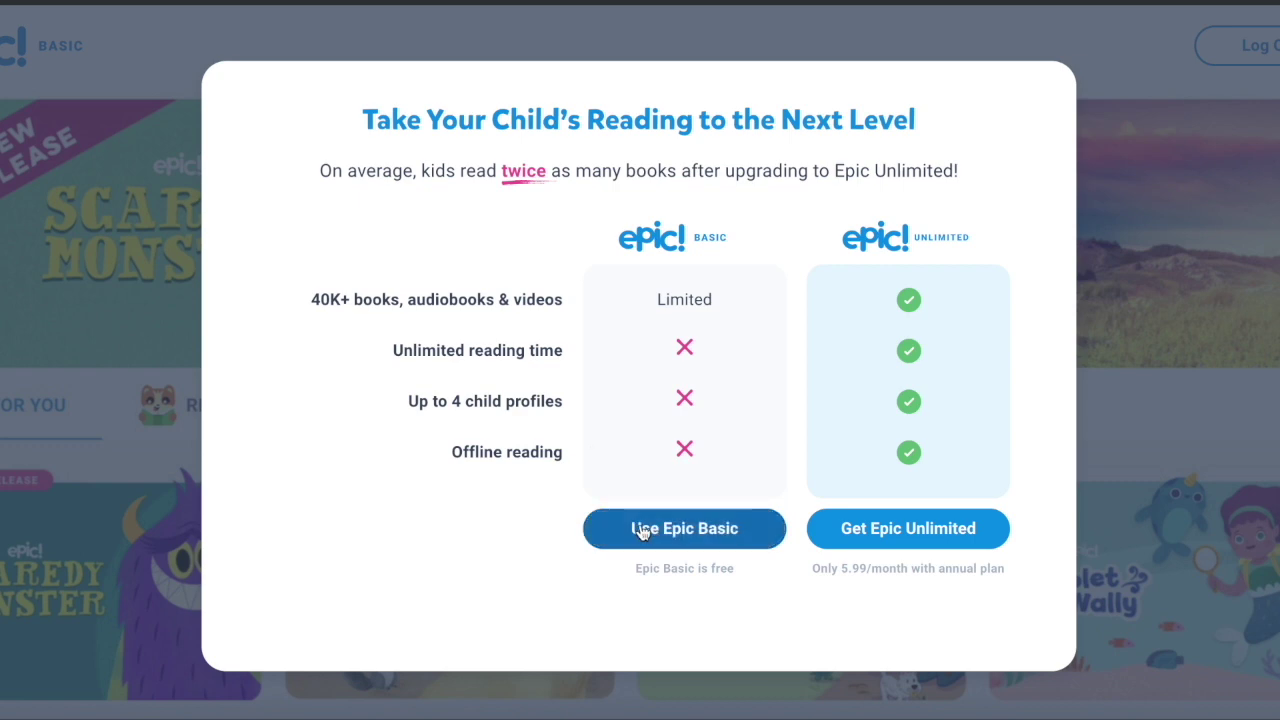
# Step: Choose Use Epic Basic and dismiss the 'Are you sure you don't want to upgrade?' dialog
pyautogui.click(686, 540)
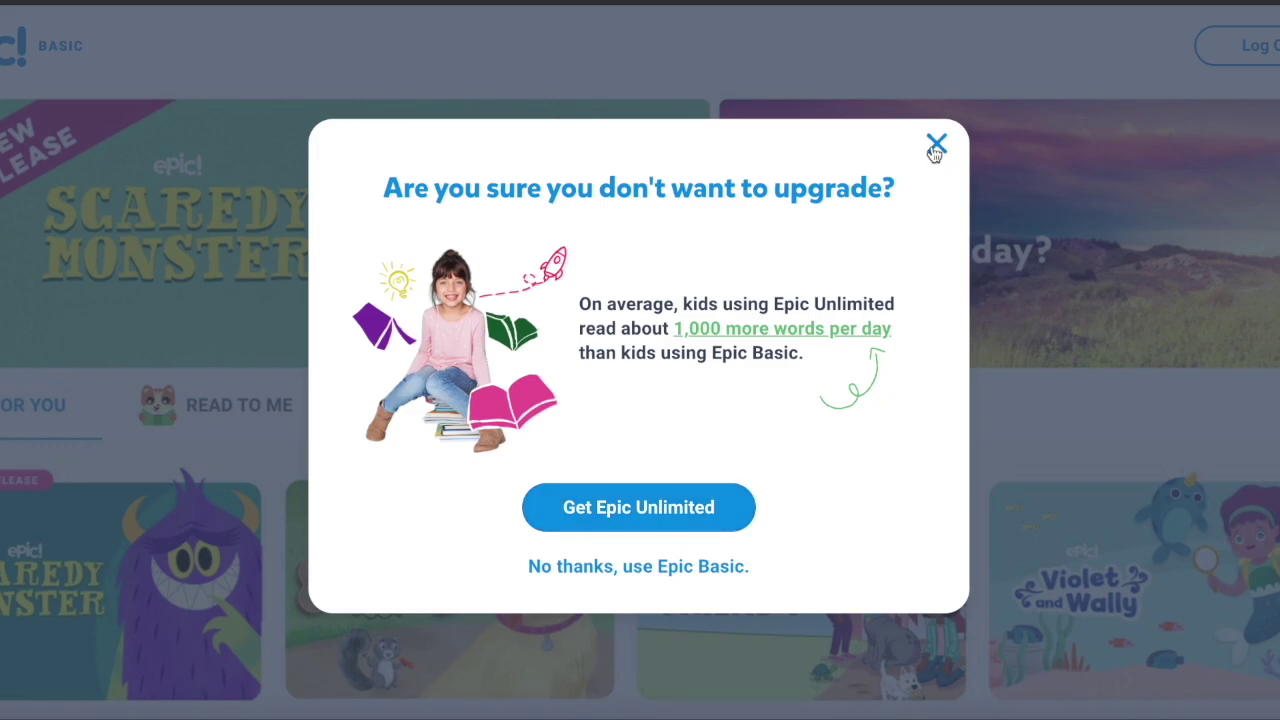
pyautogui.click(934, 148)
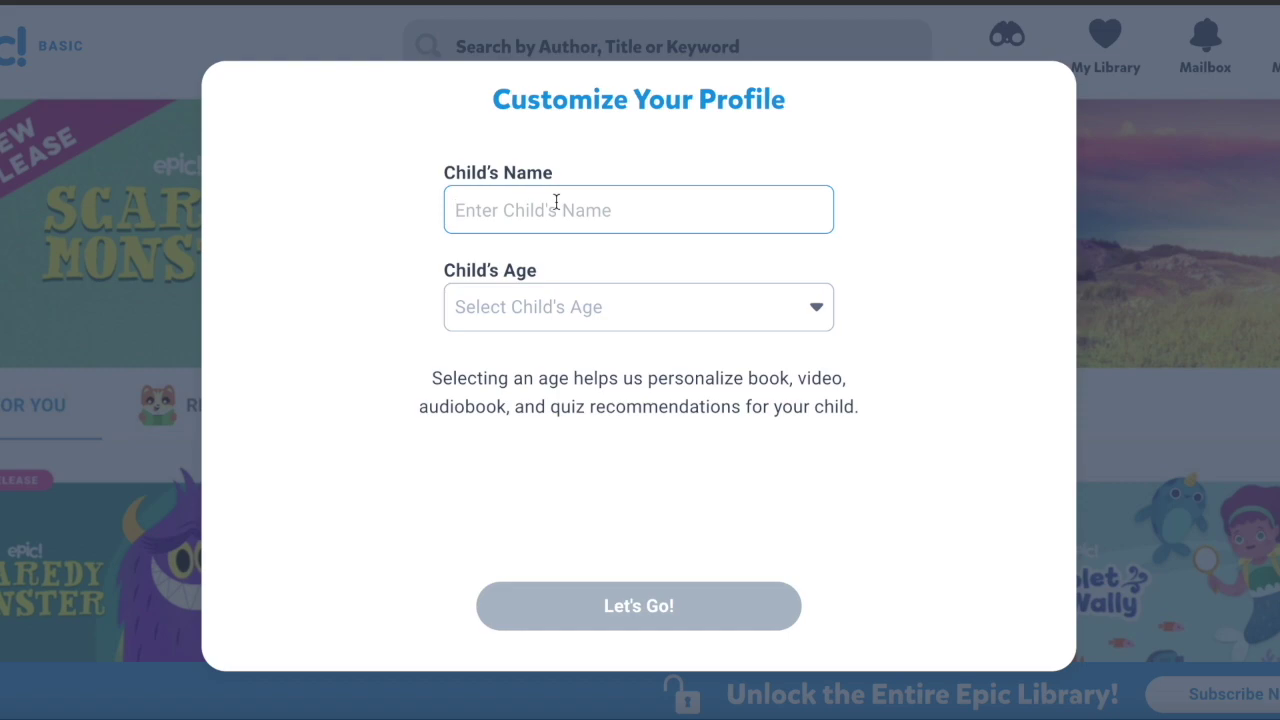
# Step: Enter the child's name, set the age to 11 years old, and confirm with Let's Go!
pyautogui.write('Jo')
pyautogui.click(576, 324)
pyautogui.scroll(-2, 549, 487)
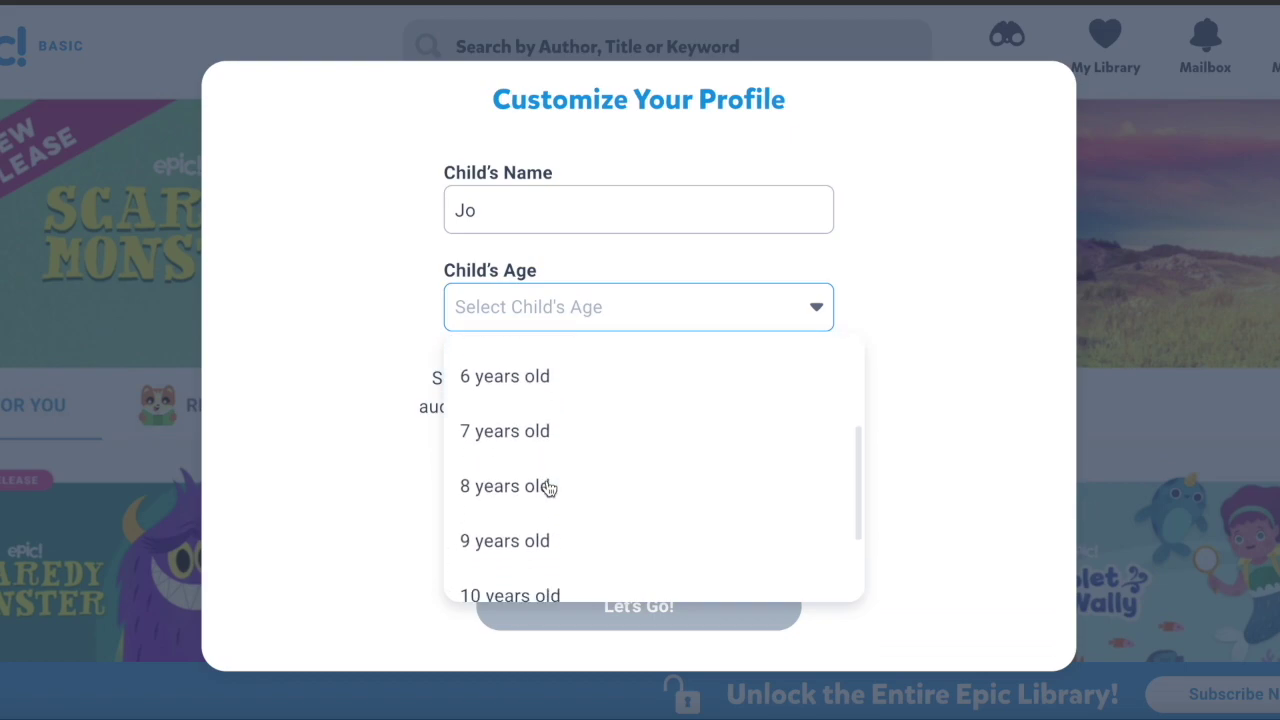
pyautogui.scroll(-2, 549, 489)
pyautogui.click(537, 503)
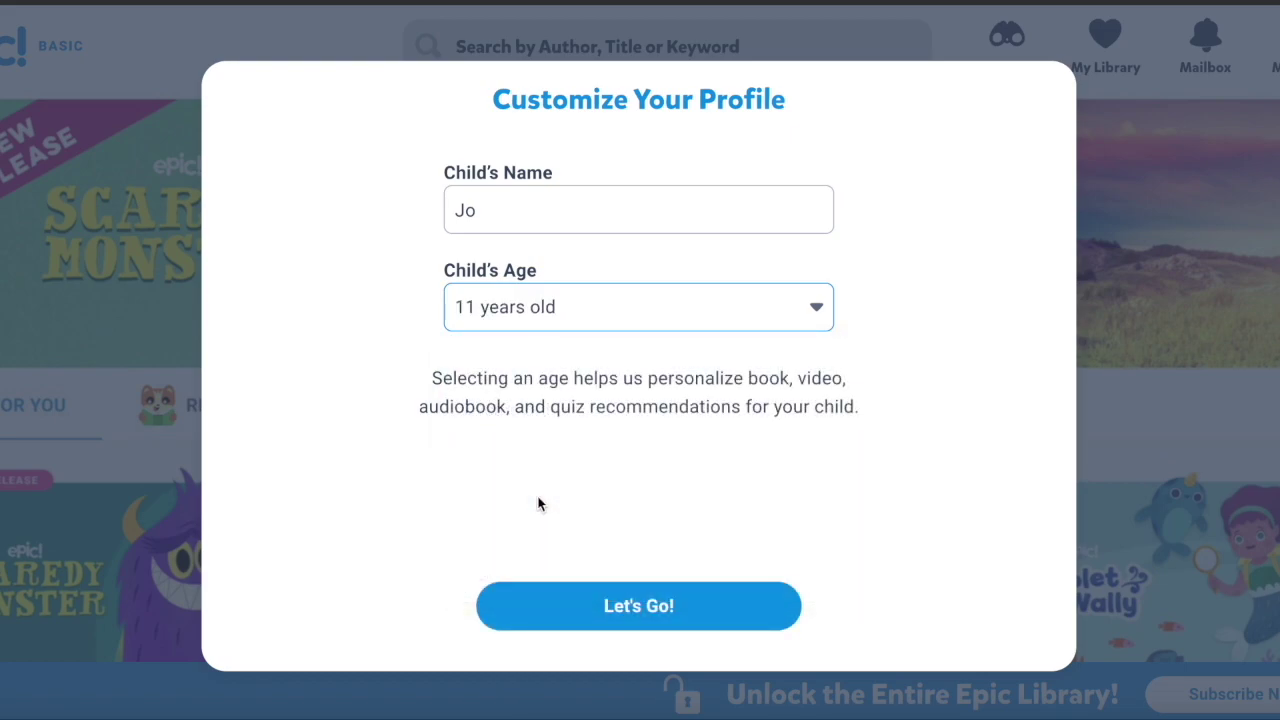
pyautogui.click(662, 624)
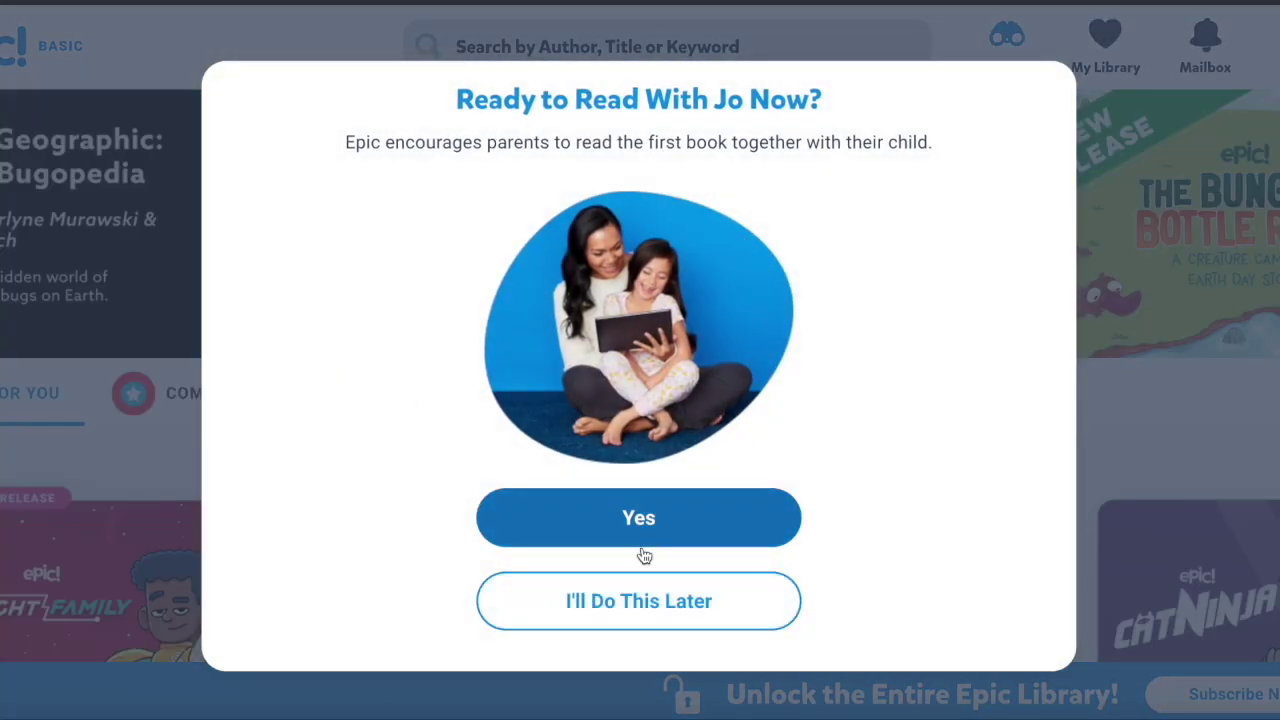
# Step: Choose I'll Do This Later and dismiss the scheduling and Get Ready to Read dialogs
pyautogui.click(641, 604)
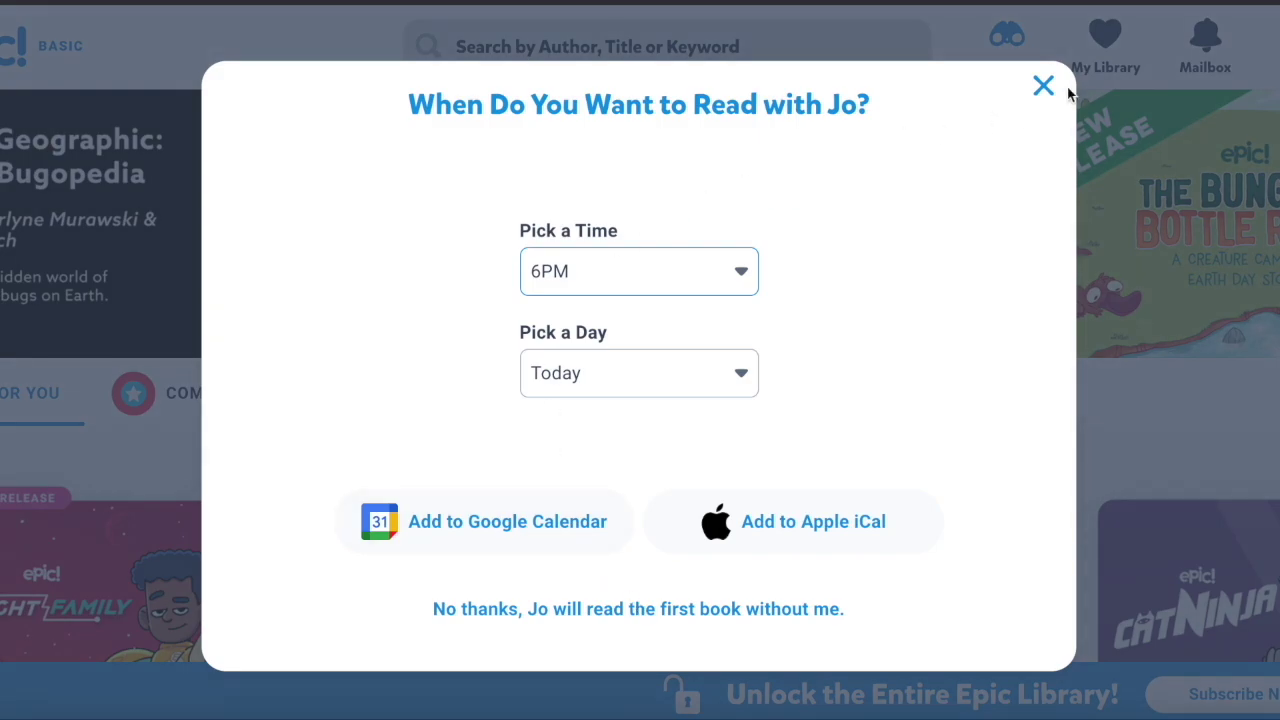
pyautogui.click(1043, 88)
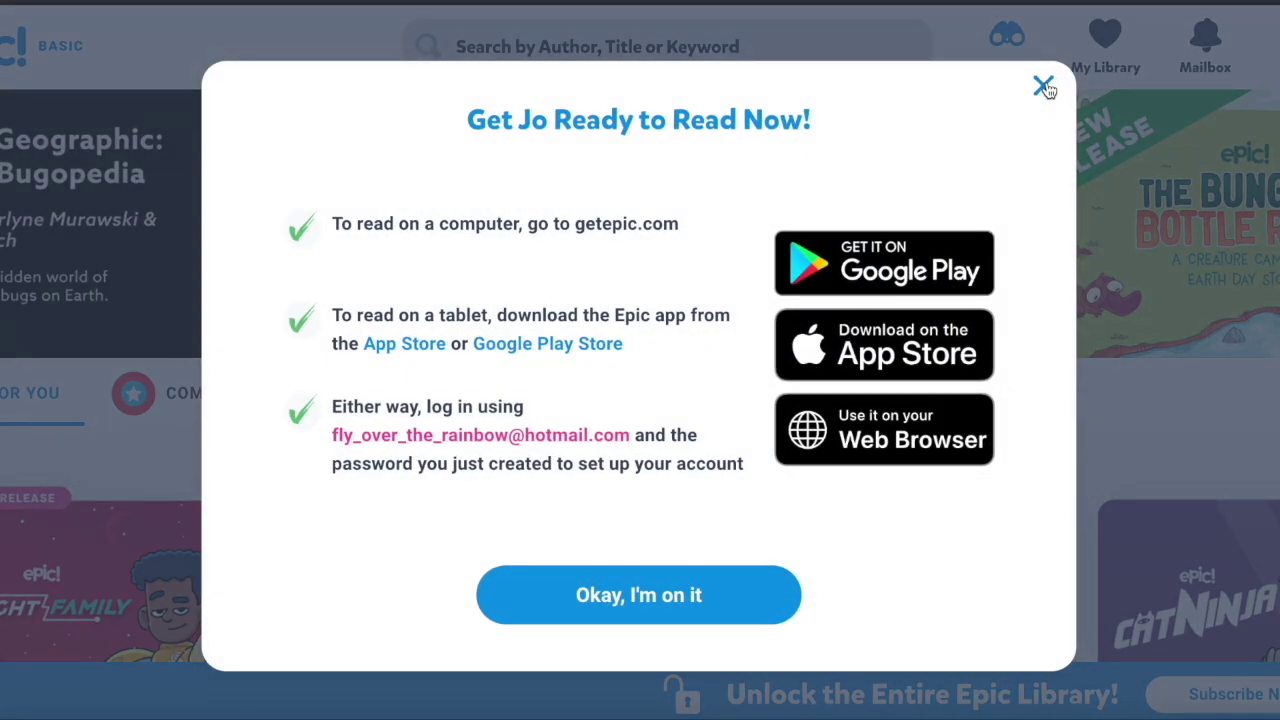
pyautogui.click(1043, 88)
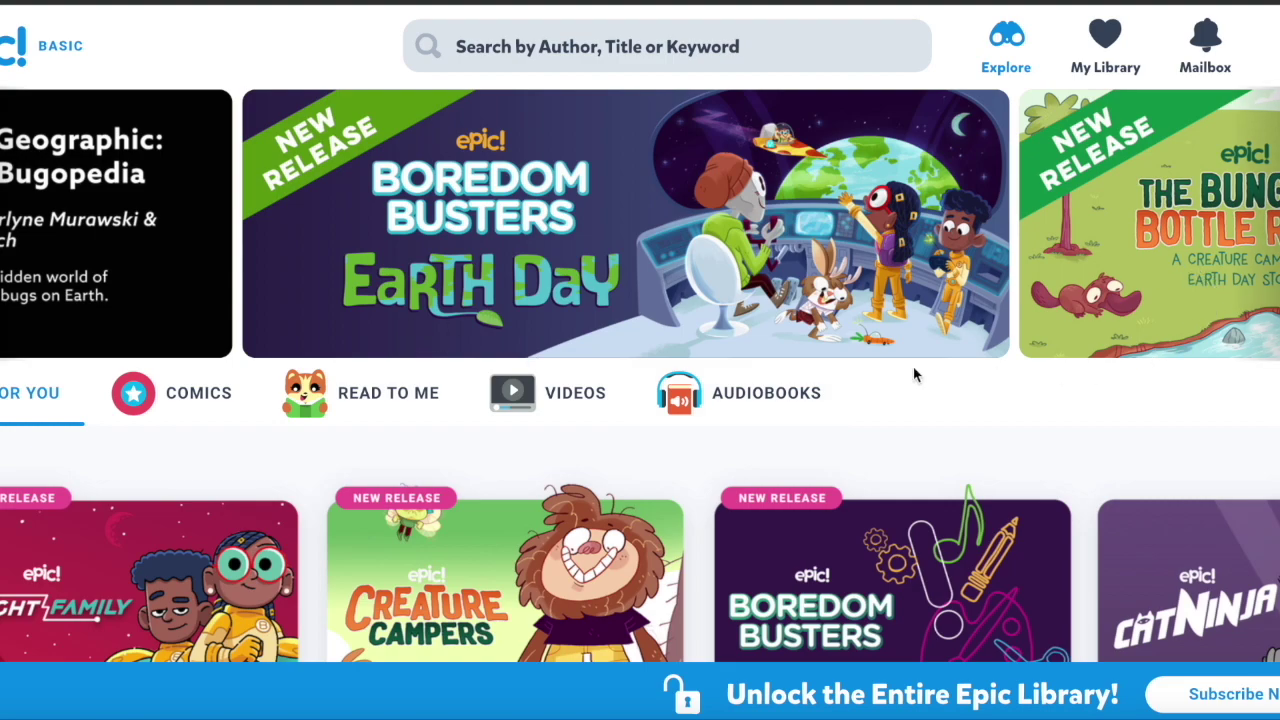
pyautogui.scroll(-3, 760, 357)
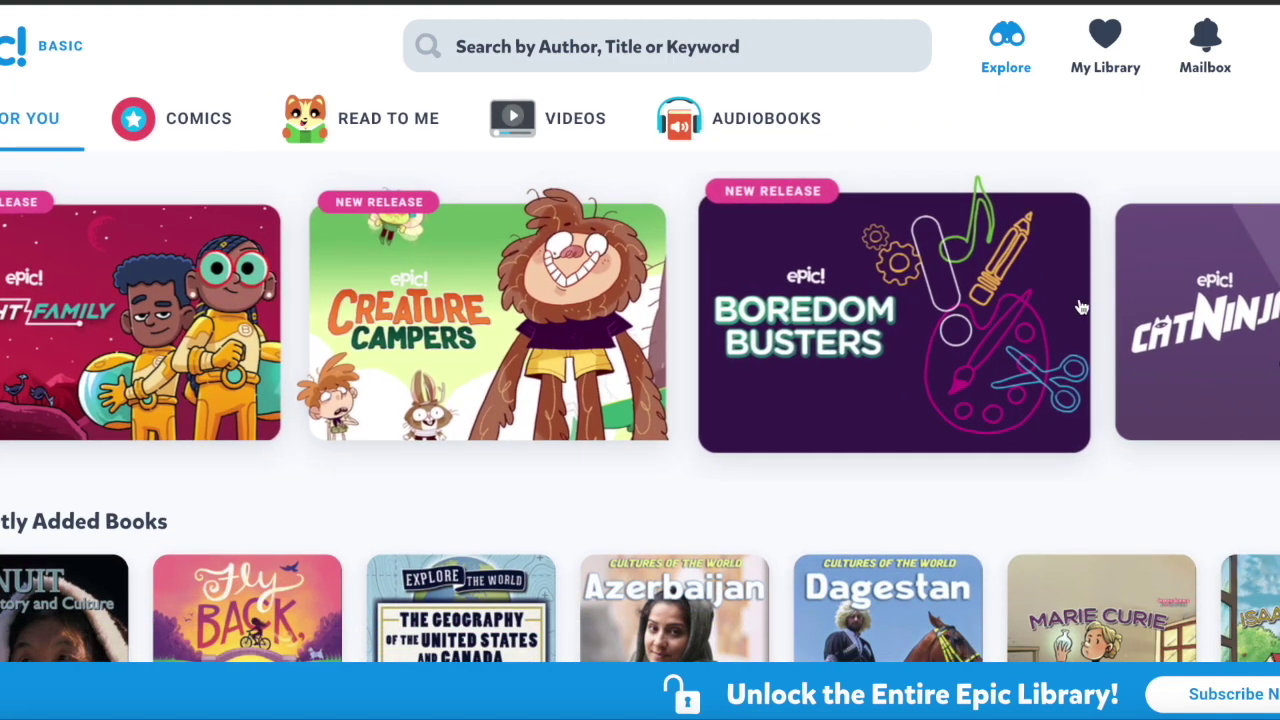
pyautogui.scroll(-3, 600, 395)
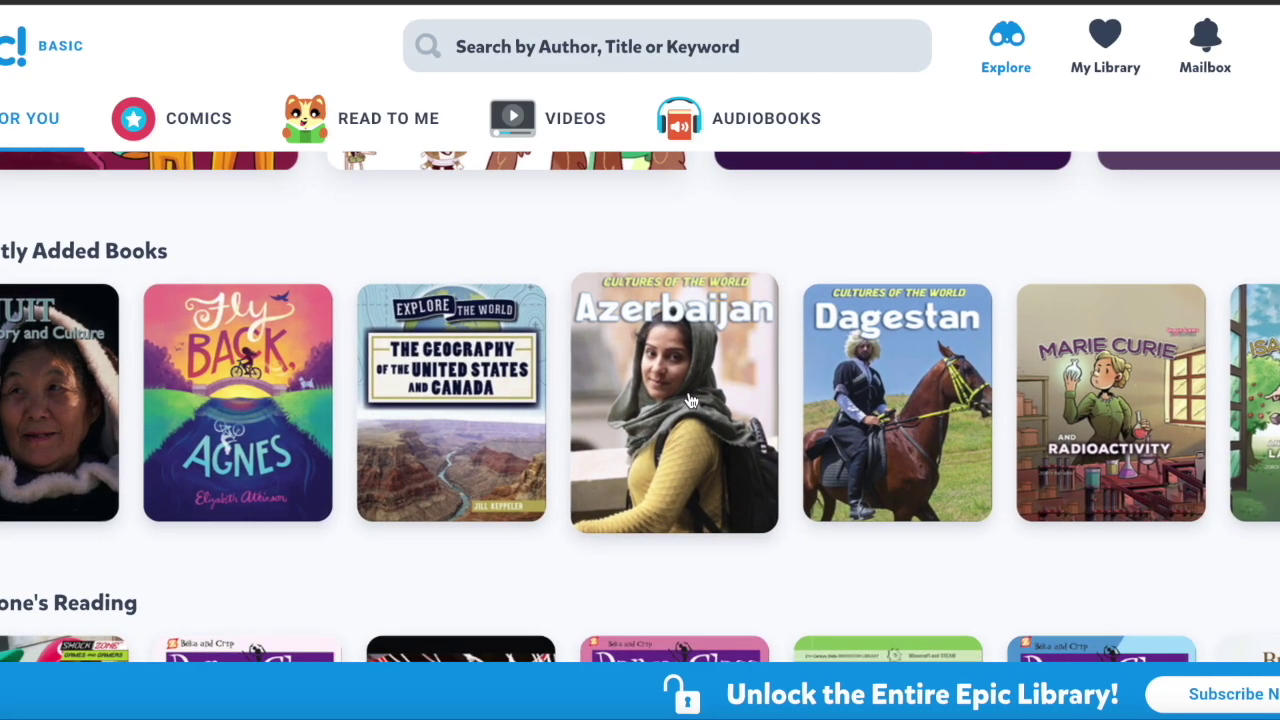
pyautogui.scroll(-3, 690, 400)
pyautogui.scroll(-2, 690, 400)
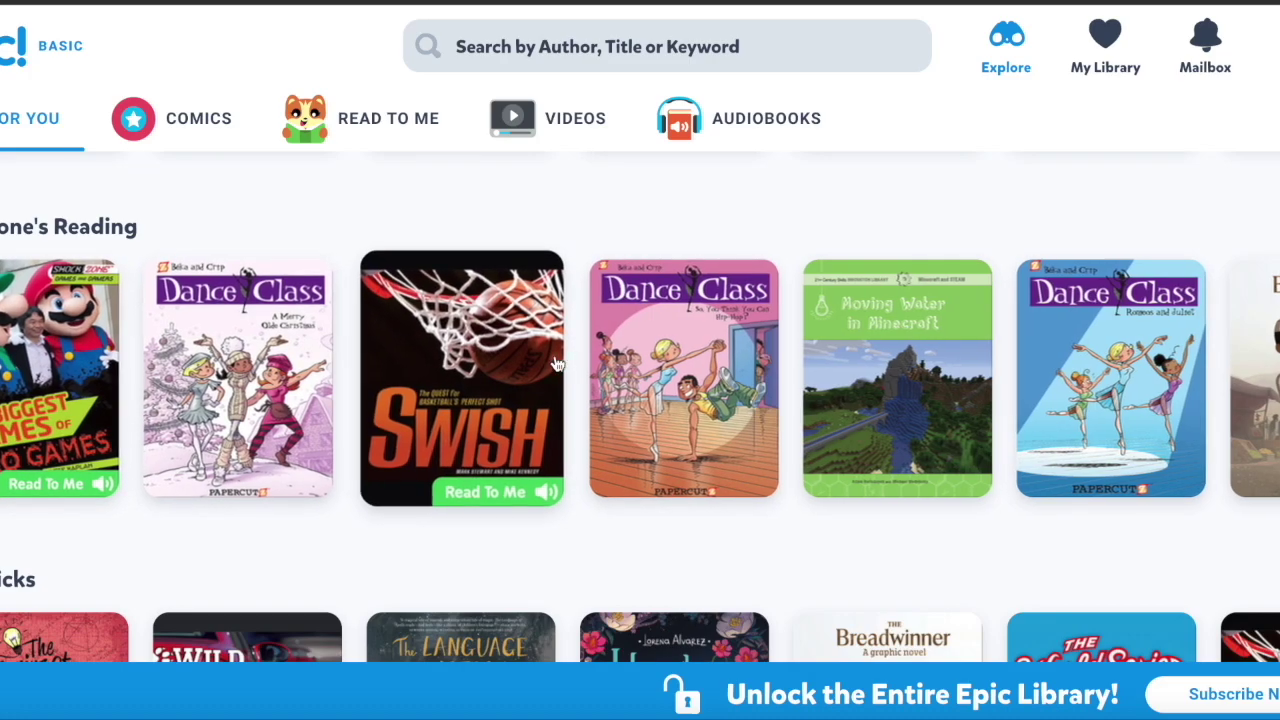
pyautogui.scroll(-4, 253, 440)
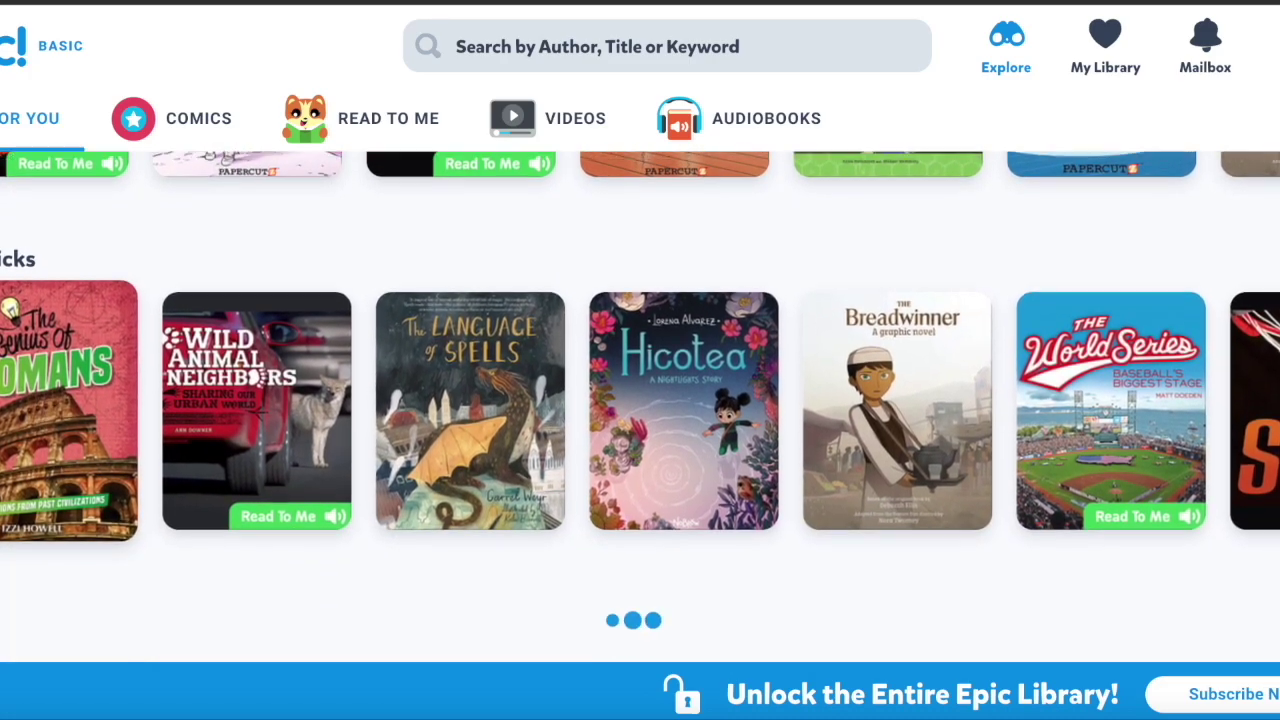
pyautogui.scroll(8, 14, 518)
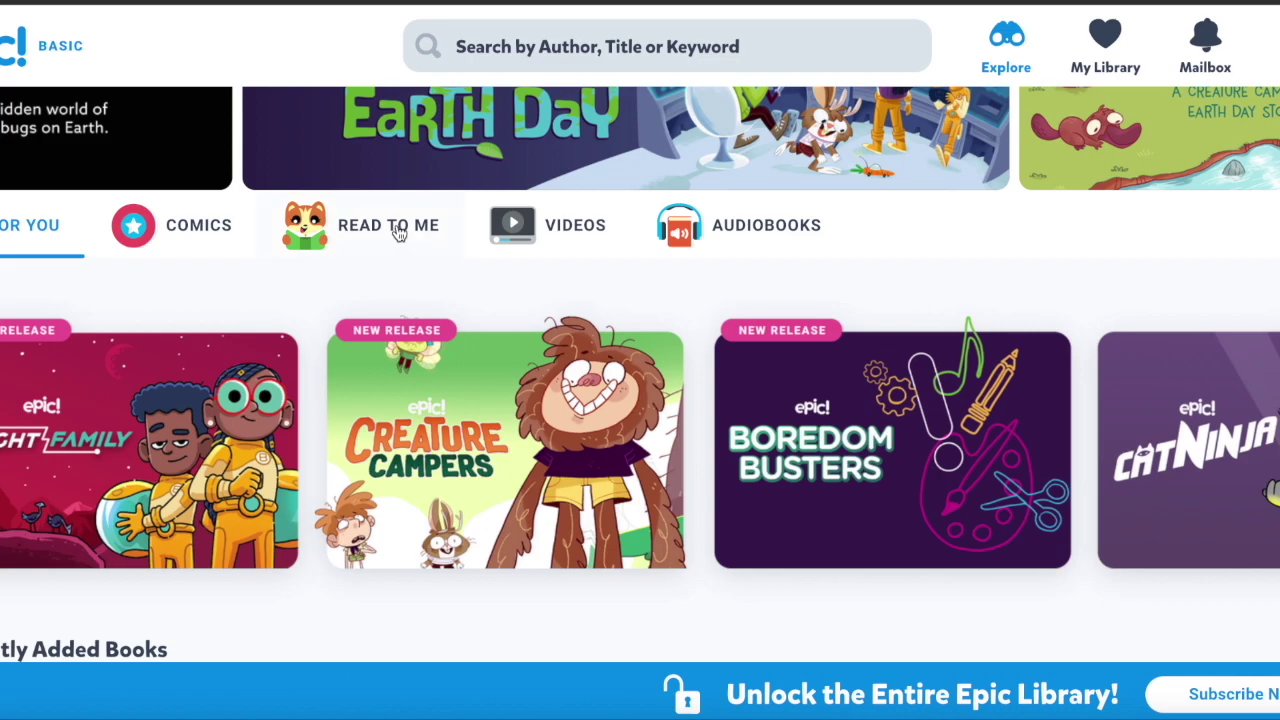
pyautogui.click(358, 243)
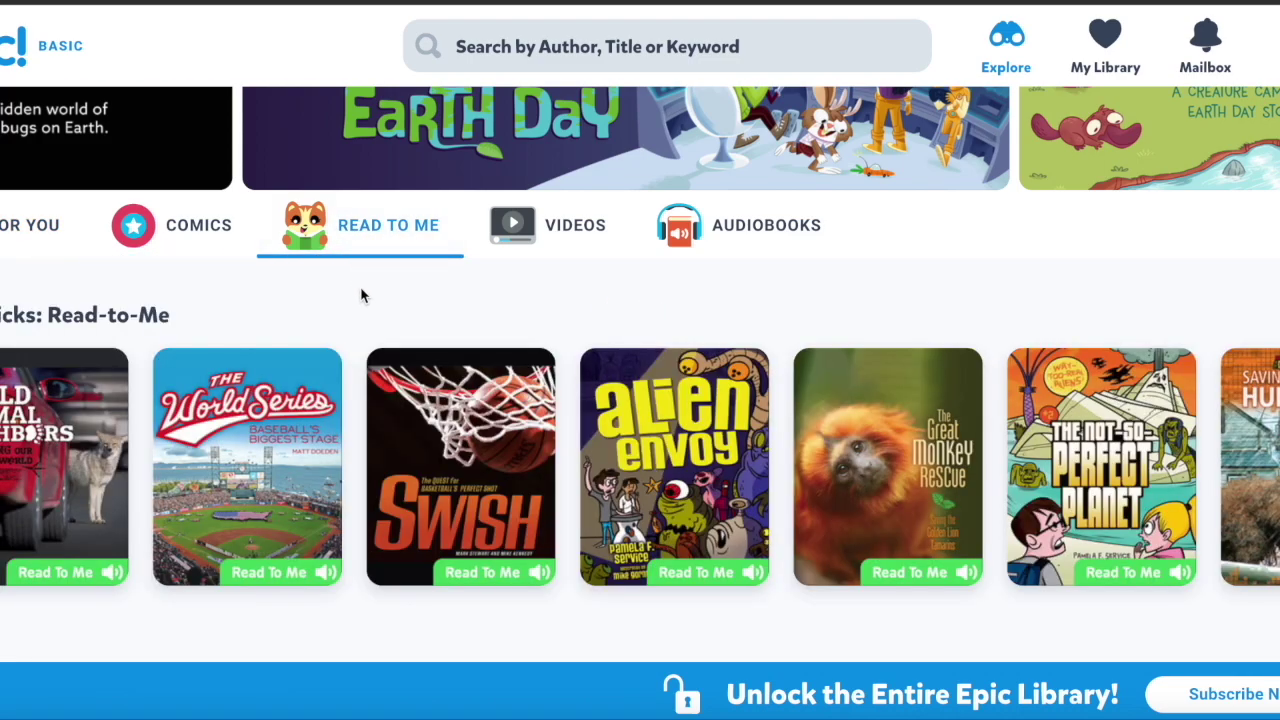
# Step: Open The World Series: Baseball's Biggest Stage from the Read To Me books
pyautogui.scroll(-2, 362, 295)
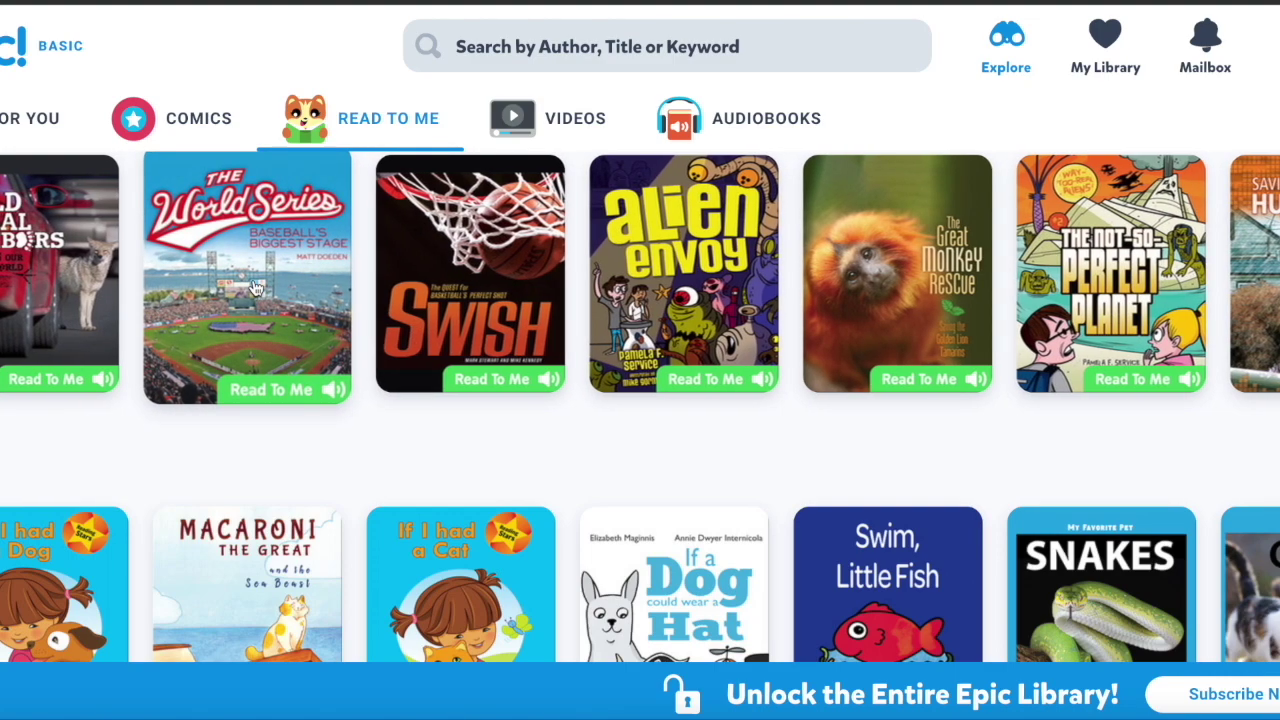
pyautogui.click(309, 400)
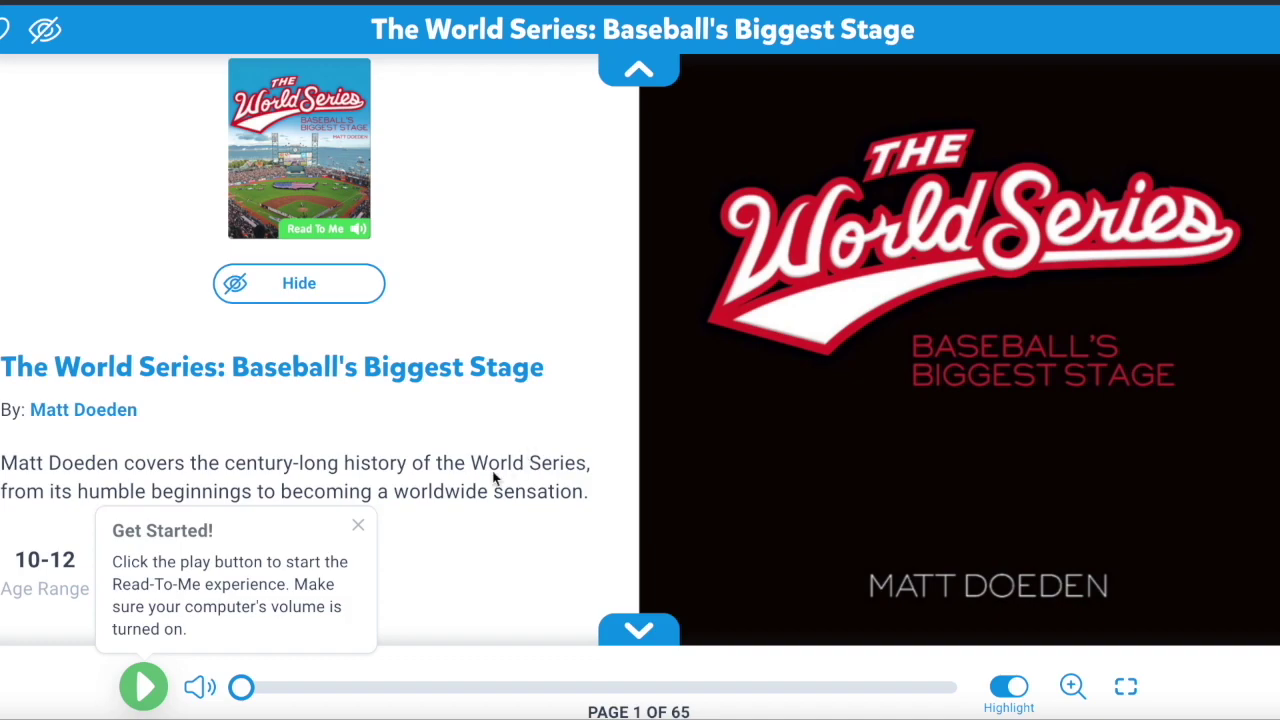
# Step: Dismiss the Get Started tip and start Read-To-Me playback of The World Series
pyautogui.click(358, 526)
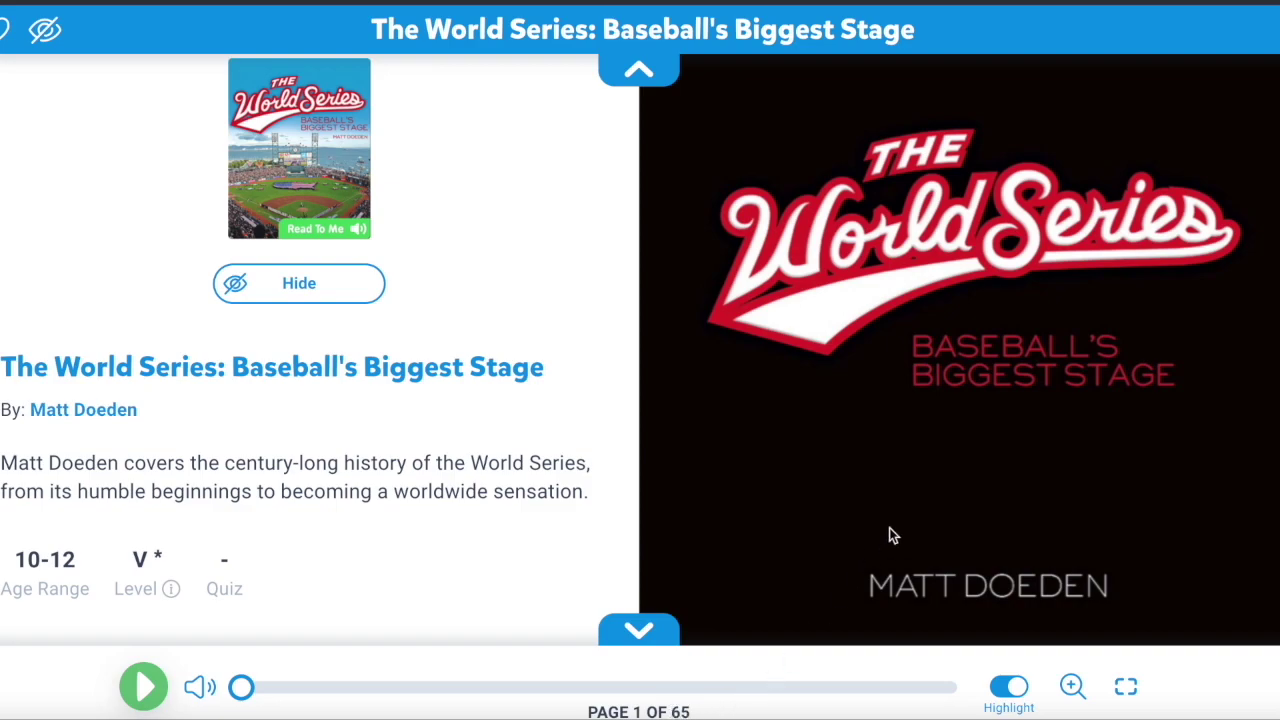
pyautogui.click(144, 688)
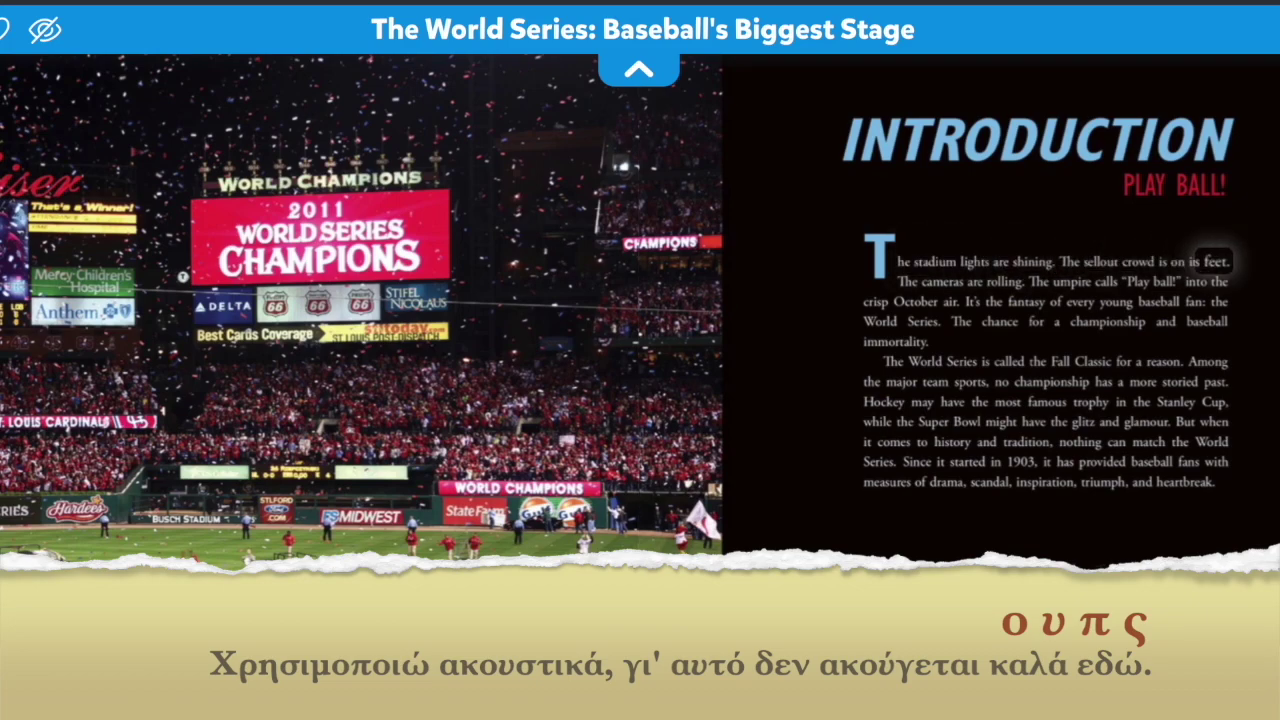
# Step: Pause reading, view the INTRODUCTION definition, skip ahead with the page slider, then close the book
pyautogui.click(1192, 264)
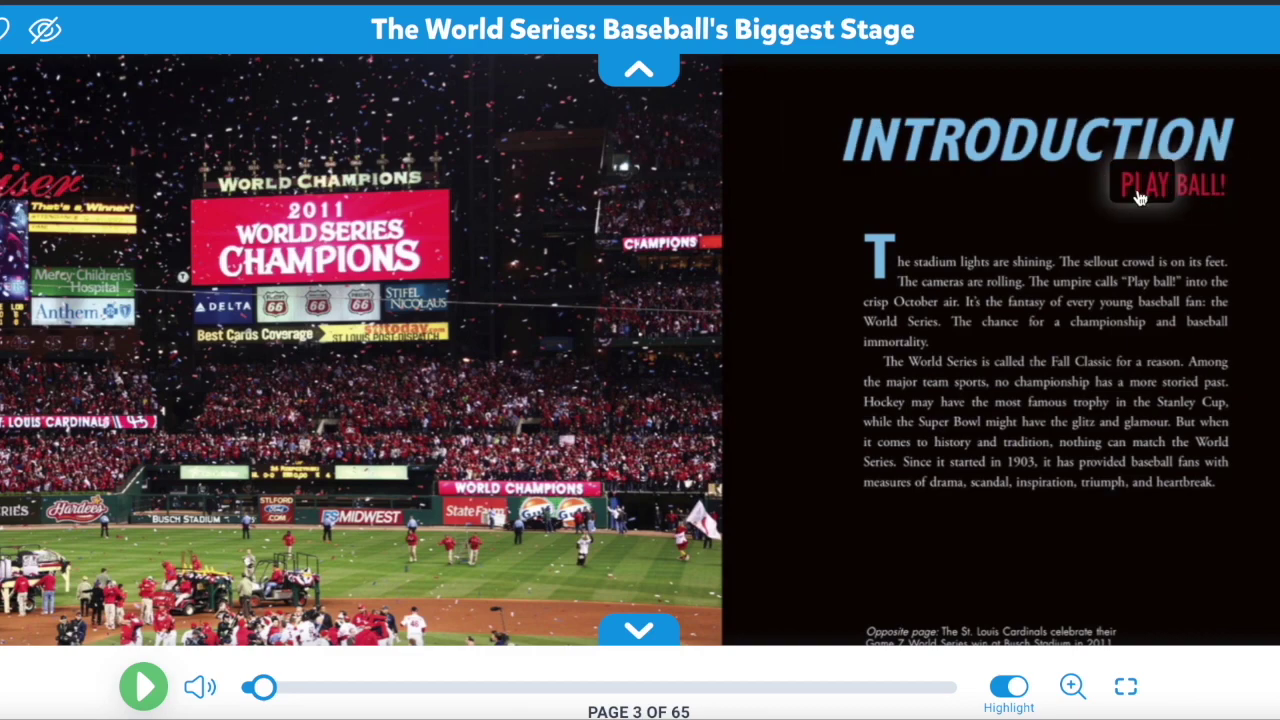
pyautogui.click(952, 155)
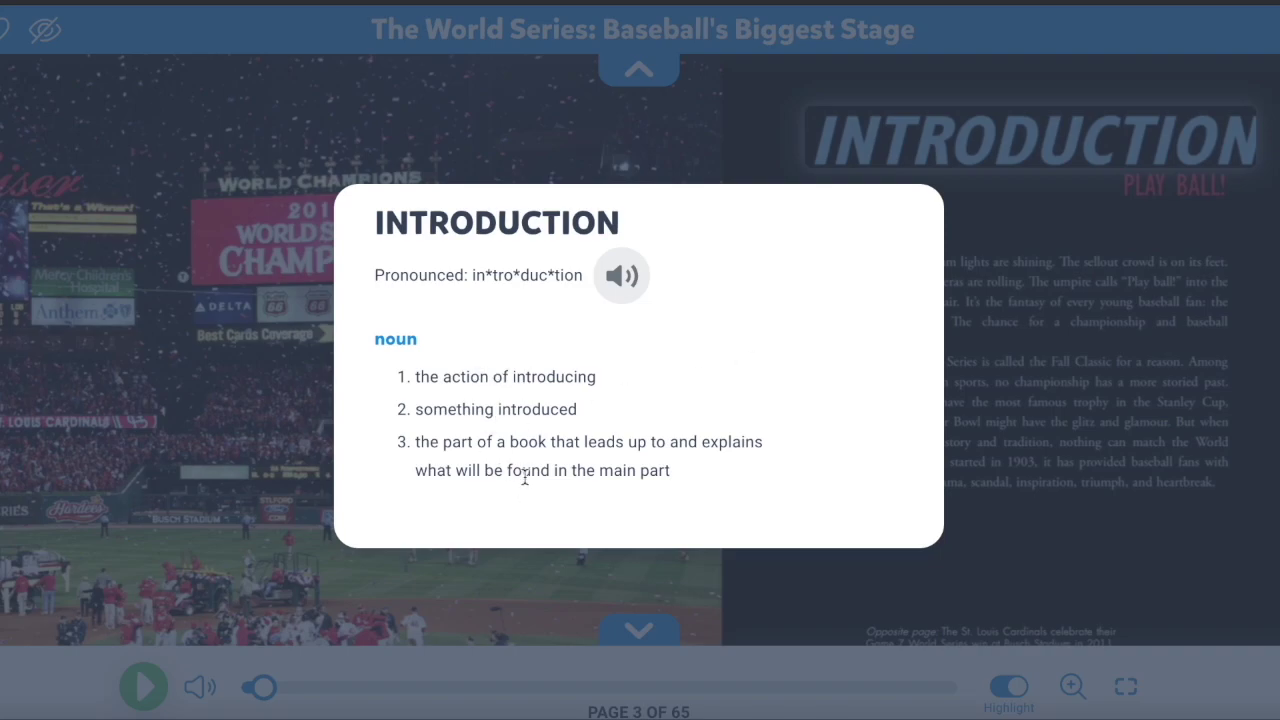
pyautogui.click(1034, 301)
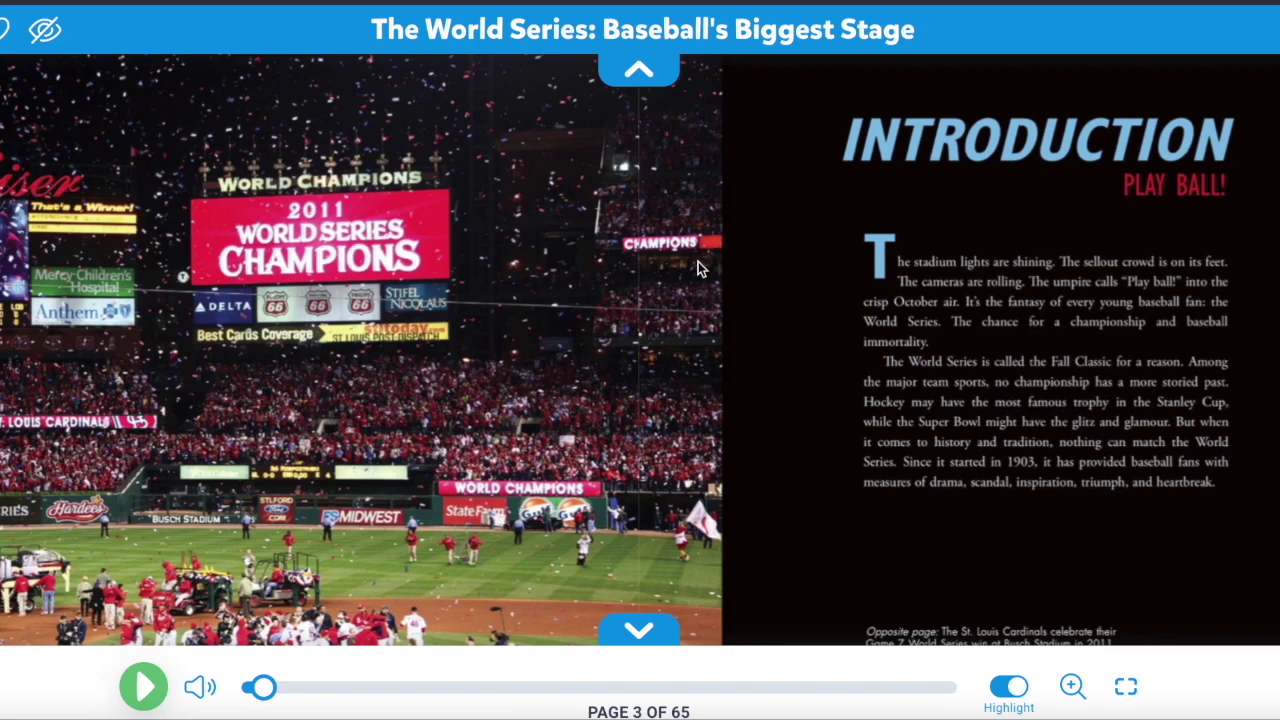
pyautogui.moveTo(258, 687); pyautogui.dragTo(638, 690)
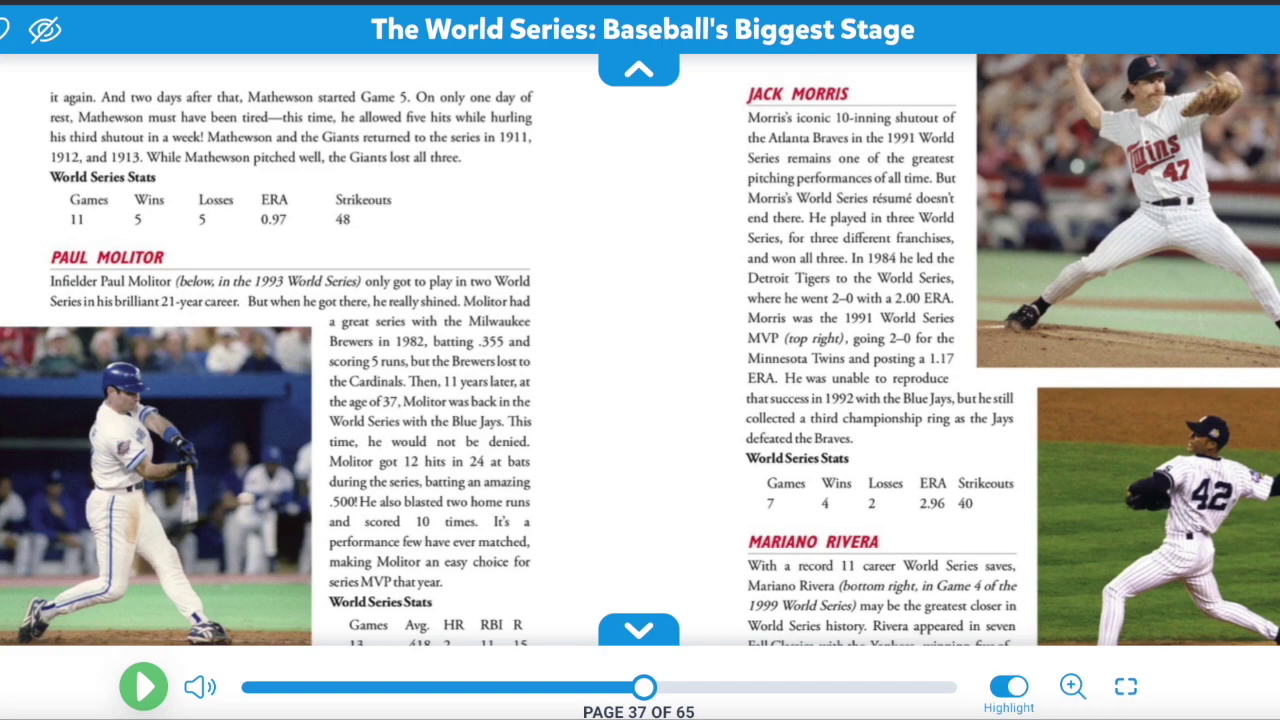
pyautogui.click(1090, 30)
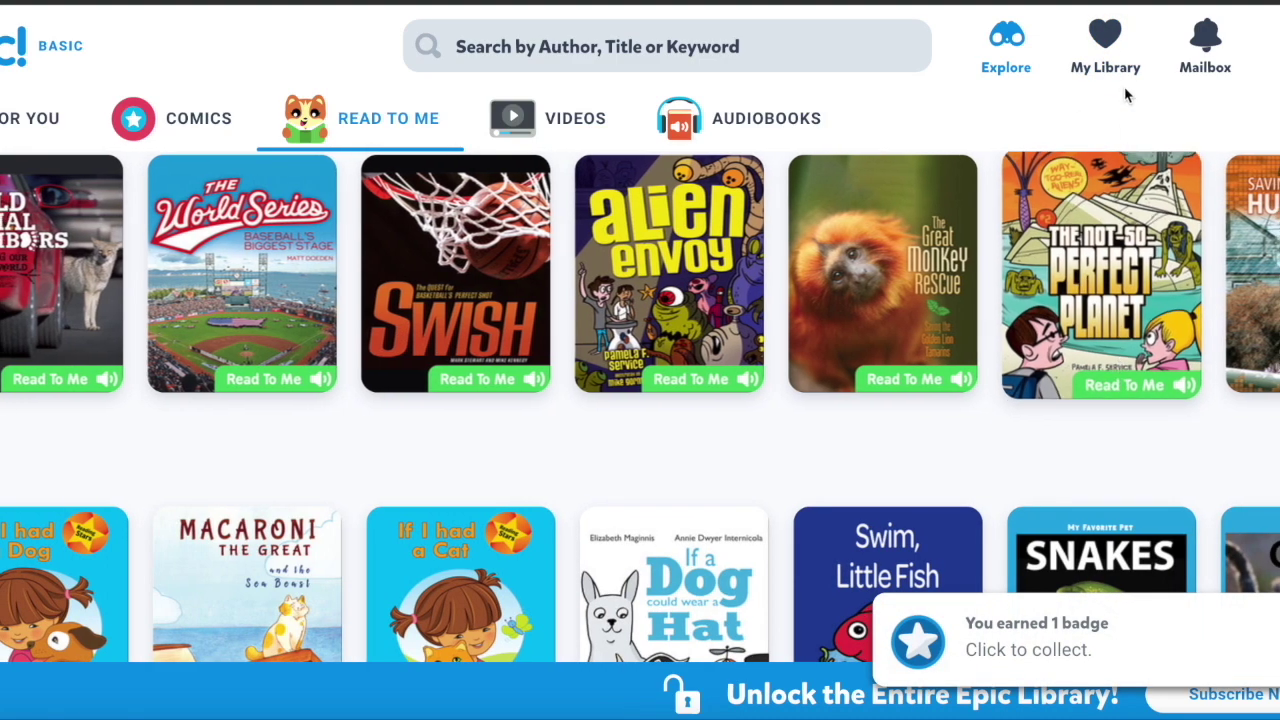
# Step: Favorite Alien Envoy with its heart icon and view it in My Library's Favorite Books
pyautogui.click(676, 296)
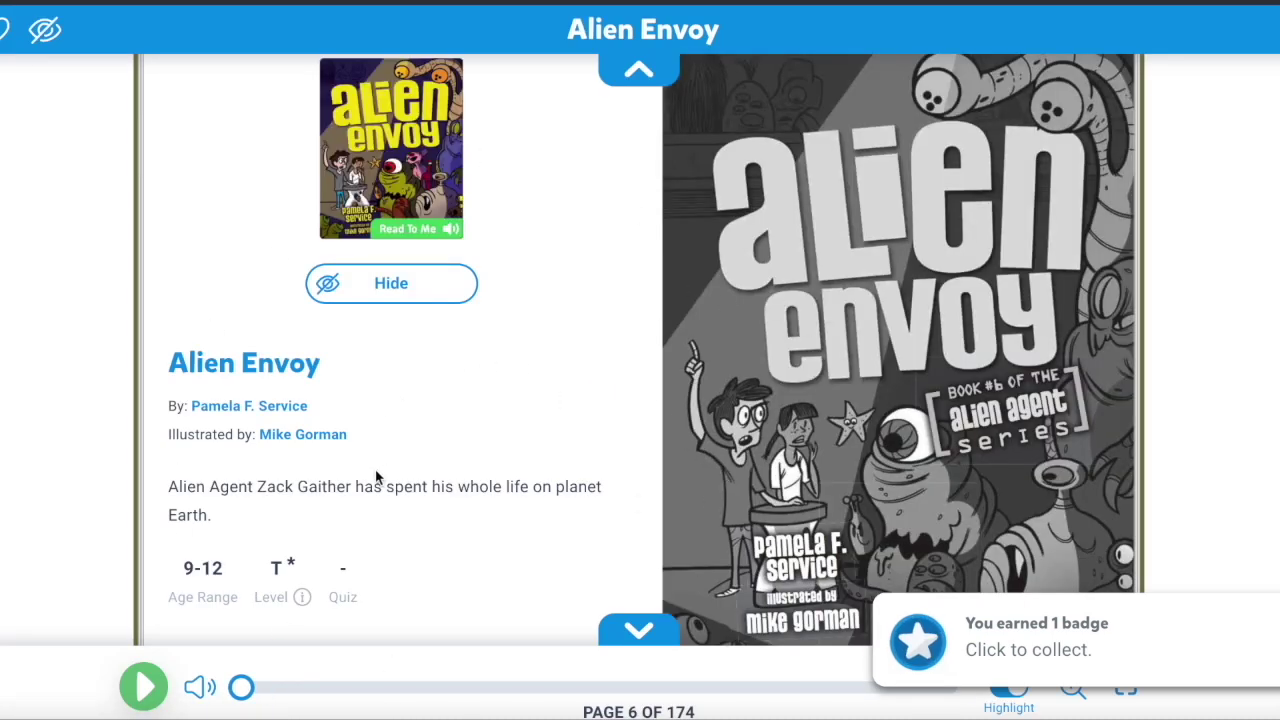
pyautogui.click(4, 32)
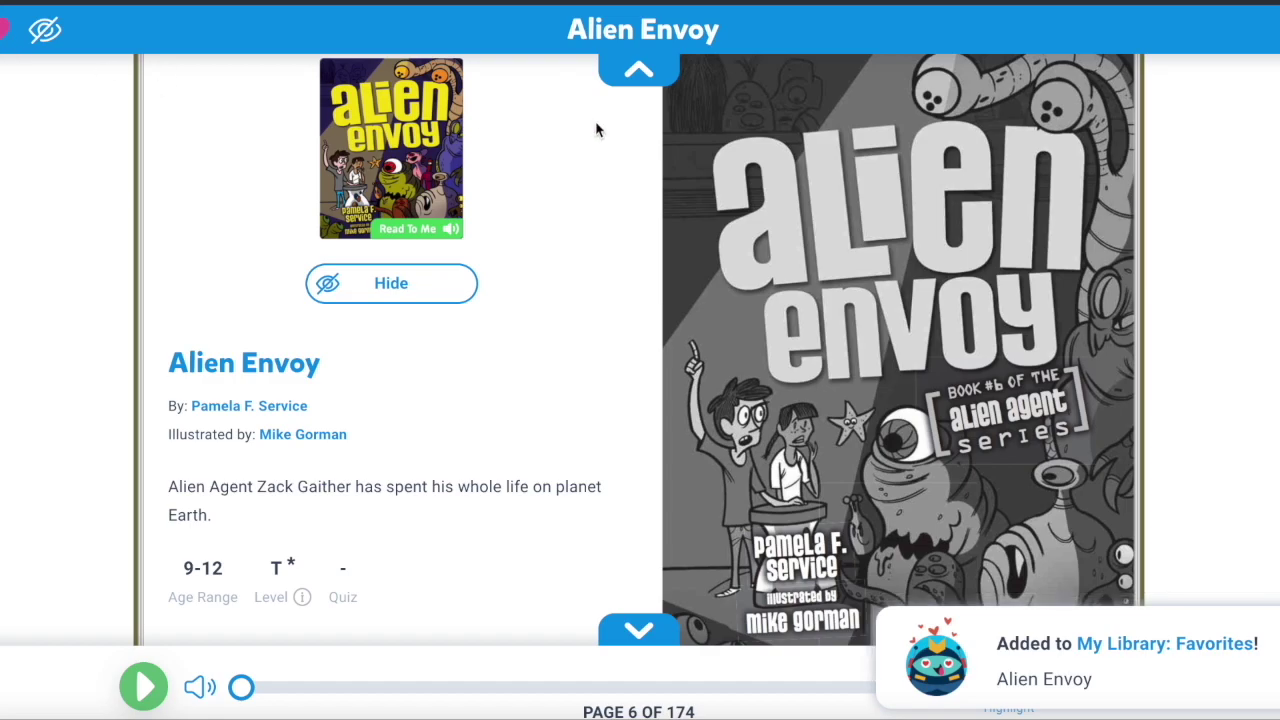
pyautogui.click(1263, 62)
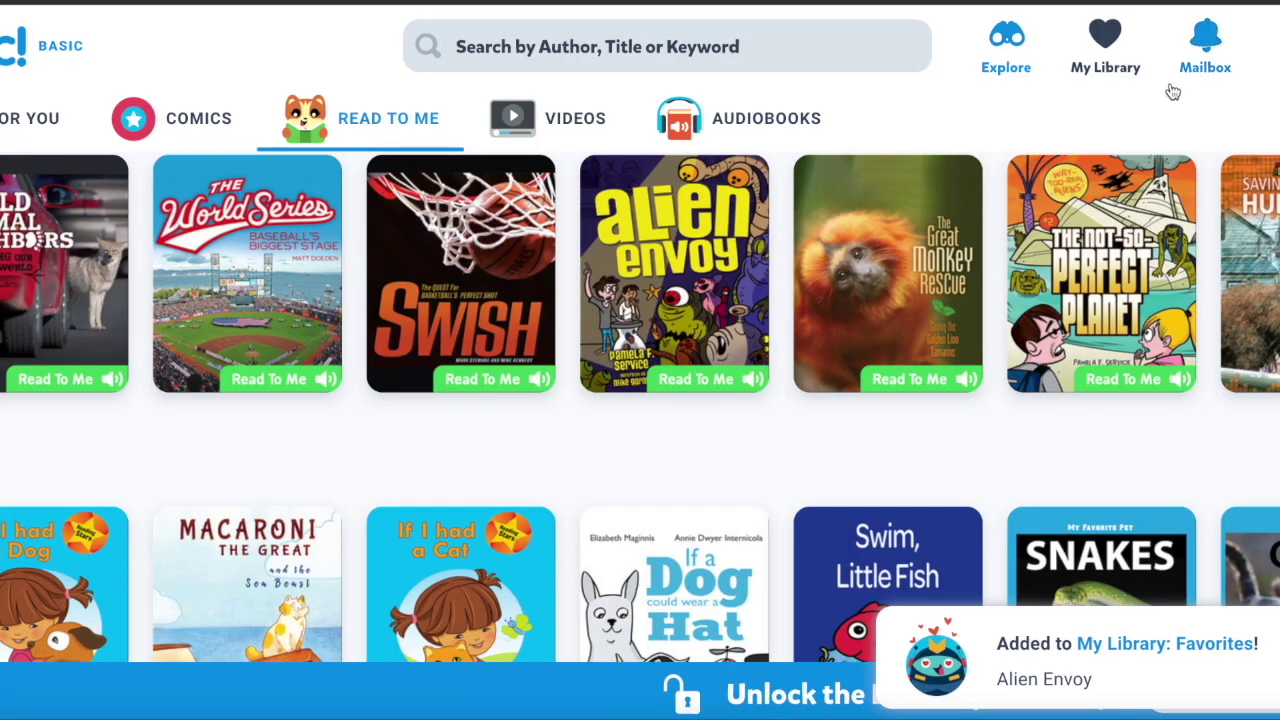
pyautogui.click(1105, 42)
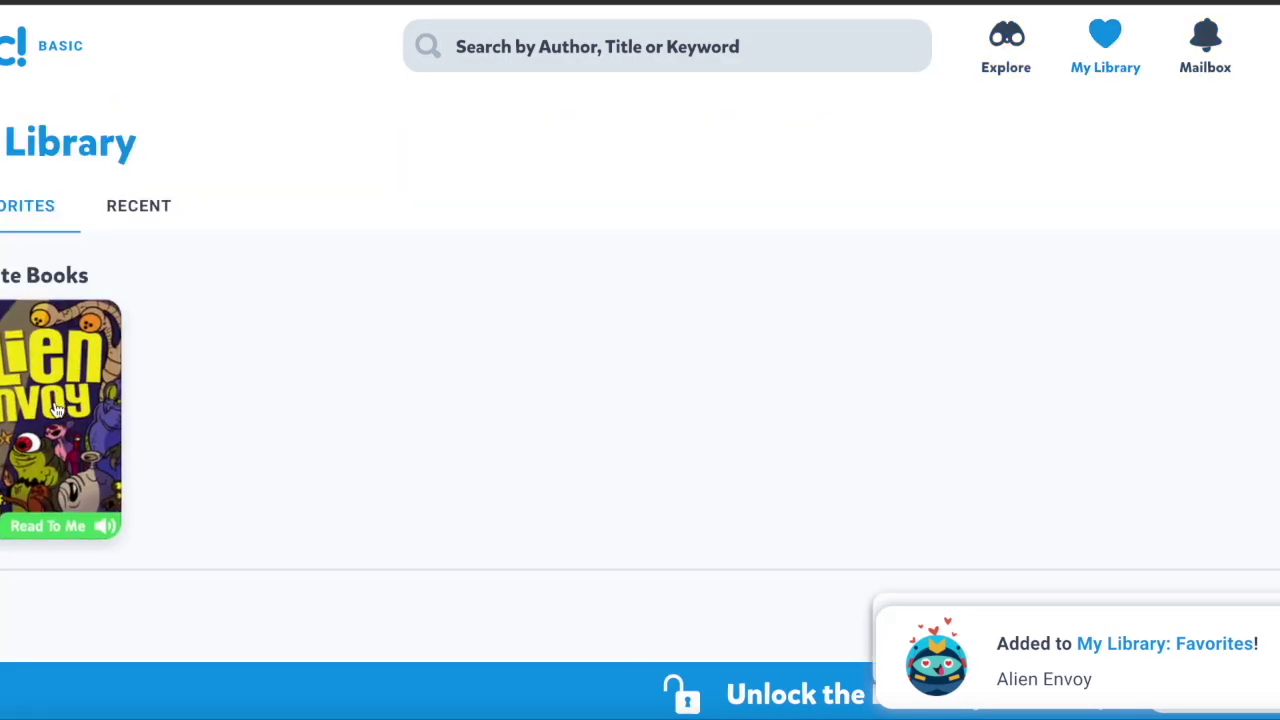